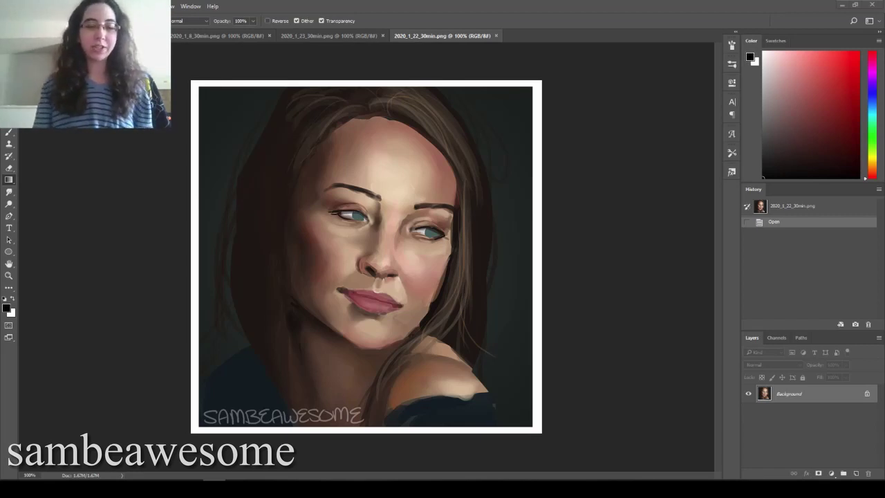
Step: Review the portraits 2020_1_8_30min.png and 2020_1_23_30min.png up close, and return to 2020_1_22_30min.png
{"action": "key", "text": "ctrl+Tab"}
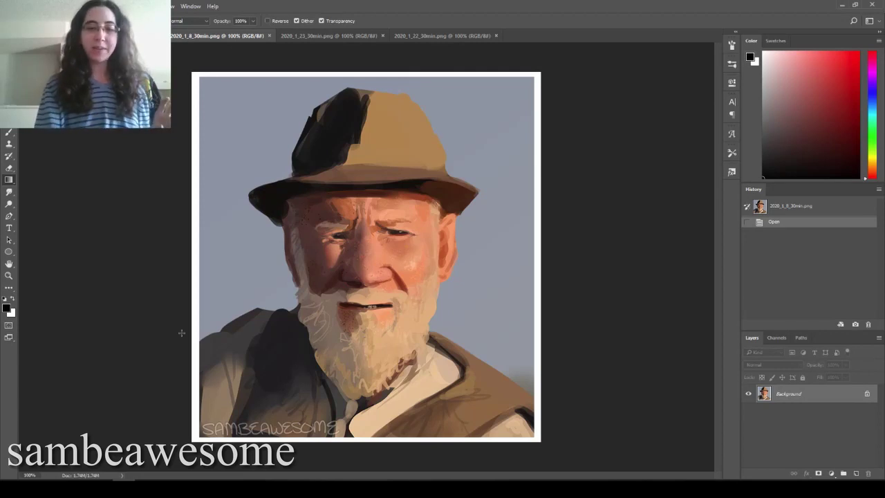
{"action": "key", "text": "ctrl+plus"}
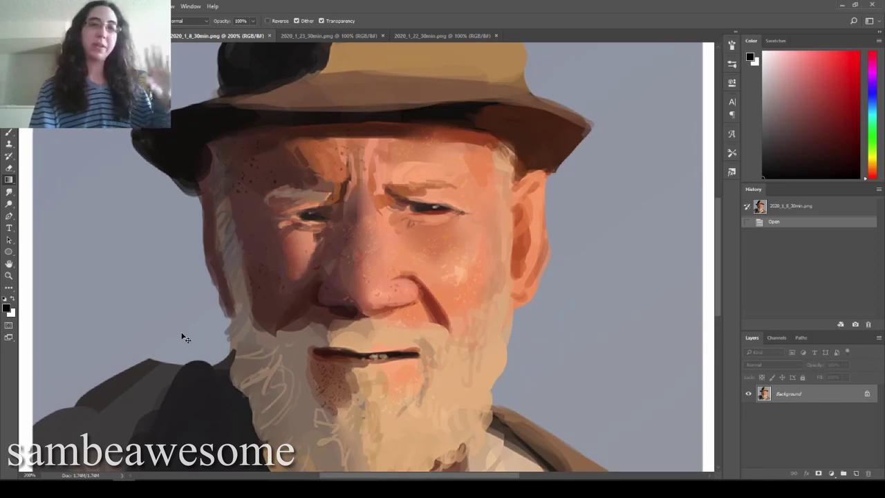
{"action": "key", "text": "ctrl+0"}
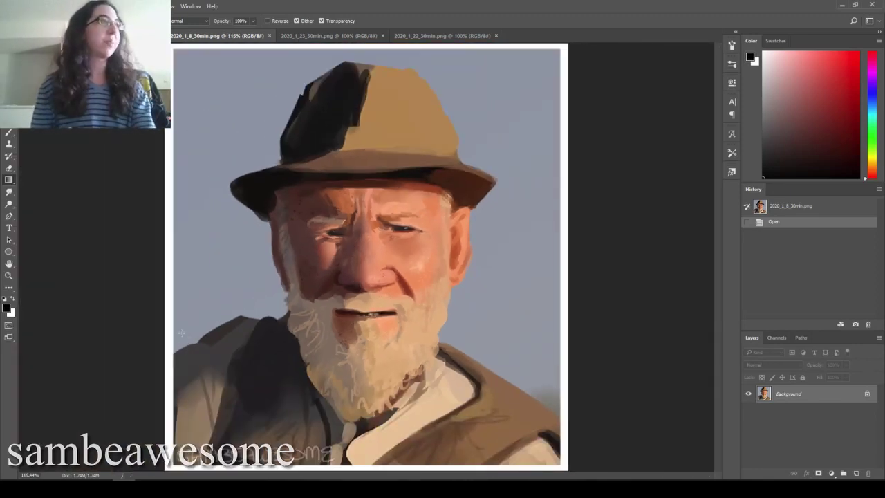
{"action": "key", "text": "ctrl+Tab"}
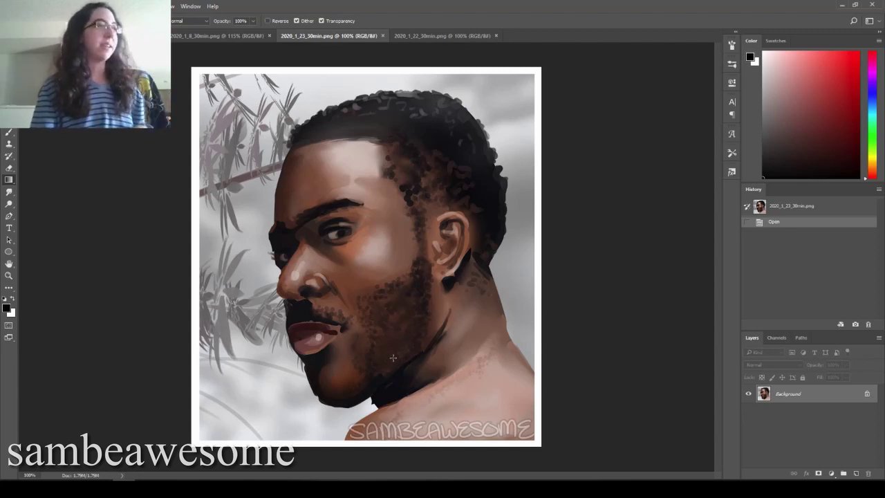
{"action": "left_click", "coordinate": [428, 36]}
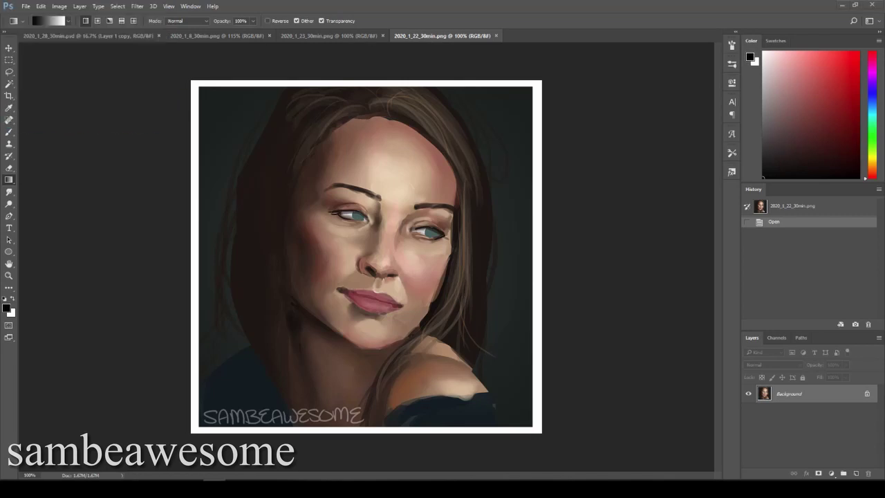
Step: Add a new layer and brush sampled colors over the woman's portrait to clean up the edge between face and hair
{"action": "key", "text": "b"}
{"action": "left_click", "coordinate": [856, 474]}
{"action": "right_click", "coordinate": [456, 207]}
{"action": "key", "text": "Escape"}
{"action": "scroll", "coordinate": [421, 345], "scroll_direction": "up", "scroll_amount": 1}
{"action": "scroll", "coordinate": [449, 343], "scroll_direction": "down", "scroll_amount": 3}
{"action": "left_click", "coordinate": [528, 323], "text": "alt"}
{"action": "mouse_move", "coordinate": [518, 319]}
{"action": "left_mouse_down"}
{"action": "mouse_move", "coordinate": [467, 322]}
{"action": "mouse_move", "coordinate": [477, 321]}
{"action": "left_mouse_up"}
{"action": "left_click_drag", "start_coordinate": [515, 320], "coordinate": [463, 323]}
{"action": "left_click_drag", "start_coordinate": [511, 320], "coordinate": [464, 325]}
{"action": "mouse_move", "coordinate": [508, 322]}
{"action": "left_mouse_down"}
{"action": "mouse_move", "coordinate": [471, 325]}
{"action": "mouse_move", "coordinate": [553, 429]}
{"action": "left_mouse_up"}
Step: Refine the cheek and jaw edge beside the hair with brush strokes in sampled skin tones
{"action": "left_click", "coordinate": [438, 340], "text": "alt"}
{"action": "mouse_move", "coordinate": [435, 332]}
{"action": "left_mouse_down"}
{"action": "mouse_move", "coordinate": [445, 311]}
{"action": "mouse_move", "coordinate": [428, 380]}
{"action": "left_mouse_up"}
{"action": "left_click", "coordinate": [441, 322], "text": "alt"}
{"action": "left_click_drag", "start_coordinate": [442, 321], "coordinate": [403, 384]}
{"action": "left_click", "coordinate": [430, 325], "text": "alt"}
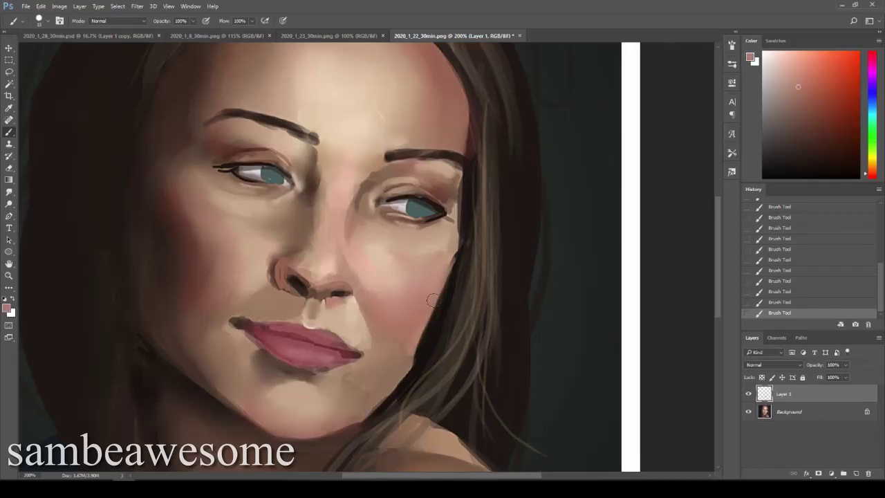
Step: Soften the outer edge of the bare shoulder with brush strokes in sampled skin tones
{"action": "left_click", "coordinate": [403, 370], "text": "alt"}
{"action": "left_click_drag", "start_coordinate": [411, 231], "coordinate": [484, 298]}
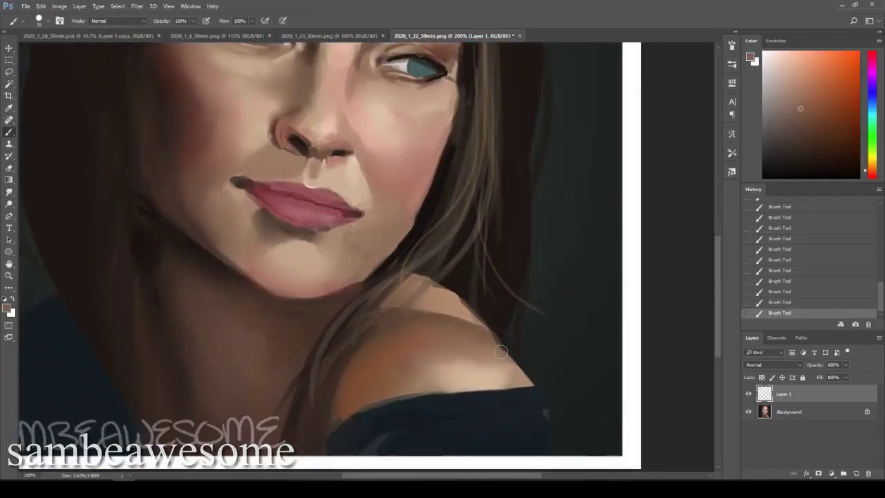
{"action": "left_click", "coordinate": [507, 367], "text": "alt"}
{"action": "left_click_drag", "start_coordinate": [507, 367], "coordinate": [520, 379]}
{"action": "key", "text": "ctrl+minus"}
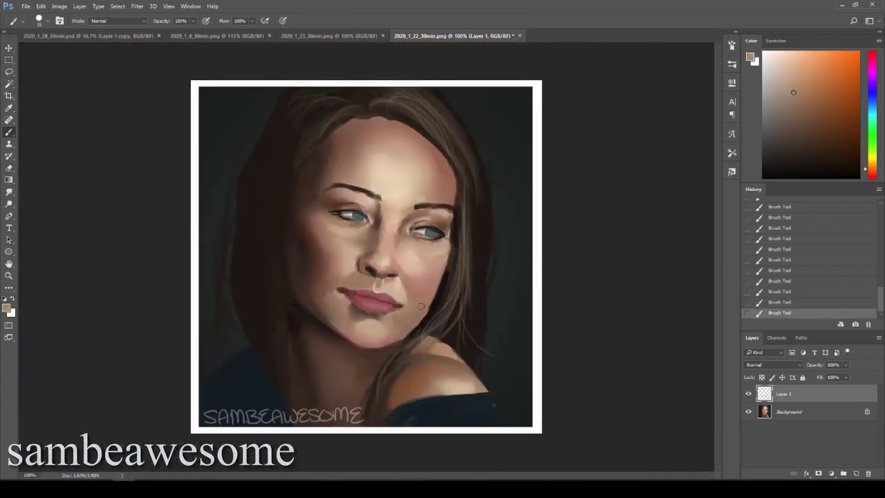
{"action": "left_click", "coordinate": [429, 312], "text": "alt"}
{"action": "left_click", "coordinate": [403, 339], "text": "alt"}
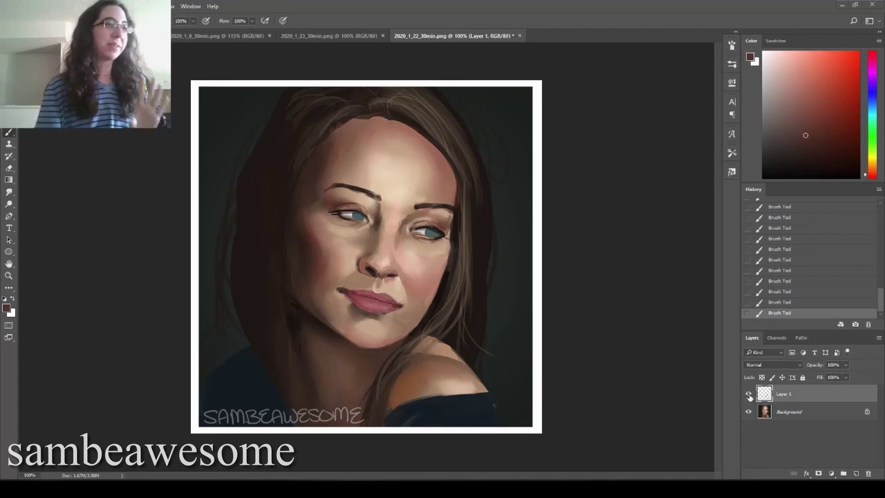
Step: Compare the portrait with and without the retouching, merge it into the Background and add a new empty layer
{"action": "left_click", "coordinate": [749, 396]}
{"action": "left_click", "coordinate": [749, 395]}
{"action": "left_click", "coordinate": [750, 395]}
{"action": "left_click", "coordinate": [749, 396]}
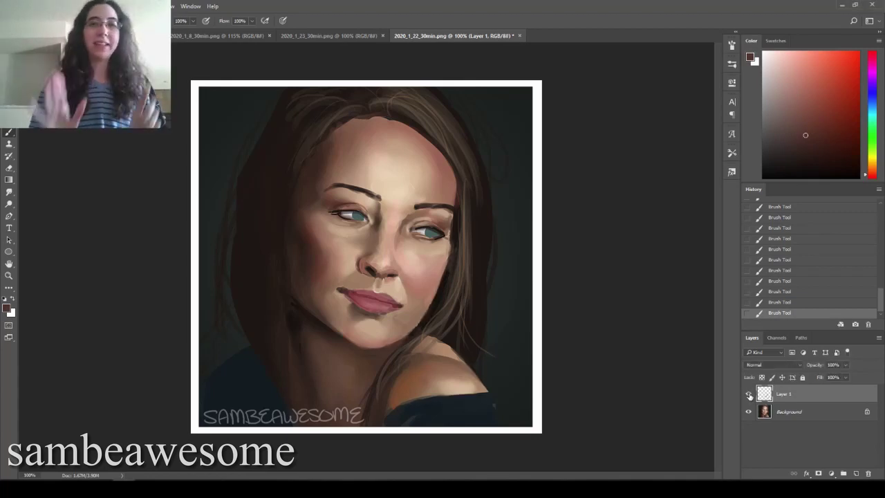
{"action": "key", "text": "ctrl+e"}
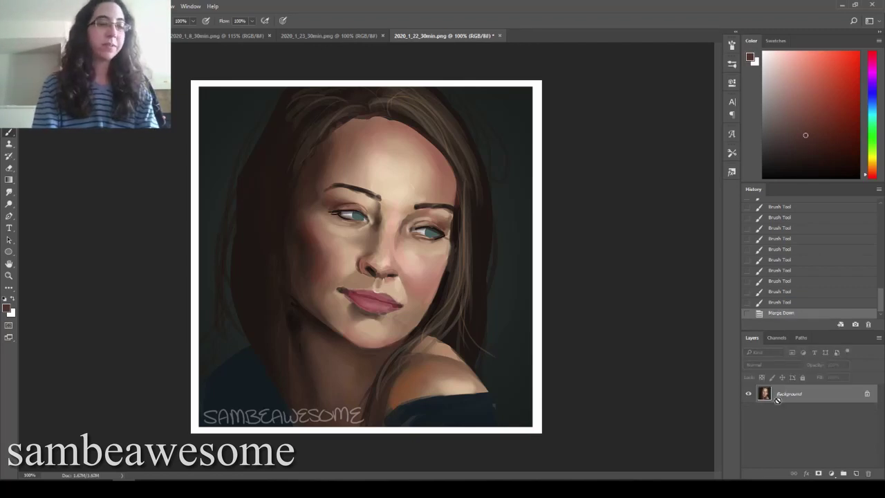
{"action": "key", "text": "ctrl+shift+alt+n"}
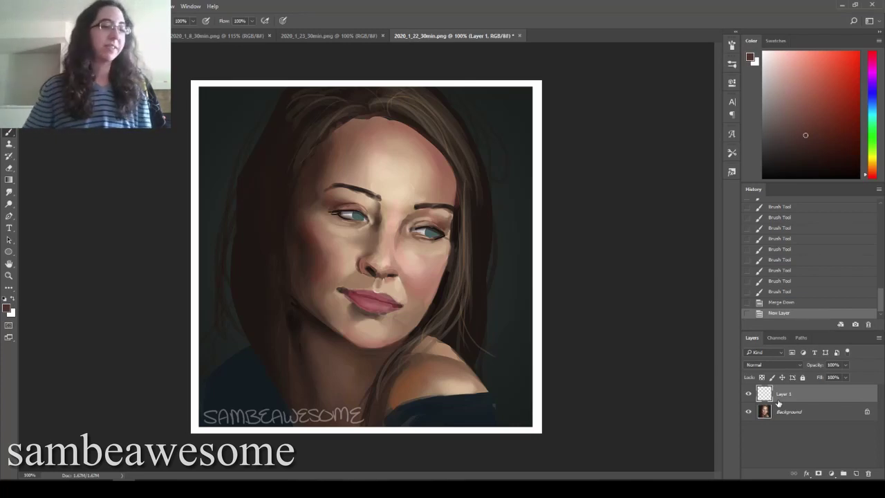
Step: Look again at the portrait of the man in the hat, and view the brush presets on the woman's portrait
{"action": "key", "text": "ctrl+shift+Tab"}
{"action": "key", "text": "ctrl+shift+Tab"}
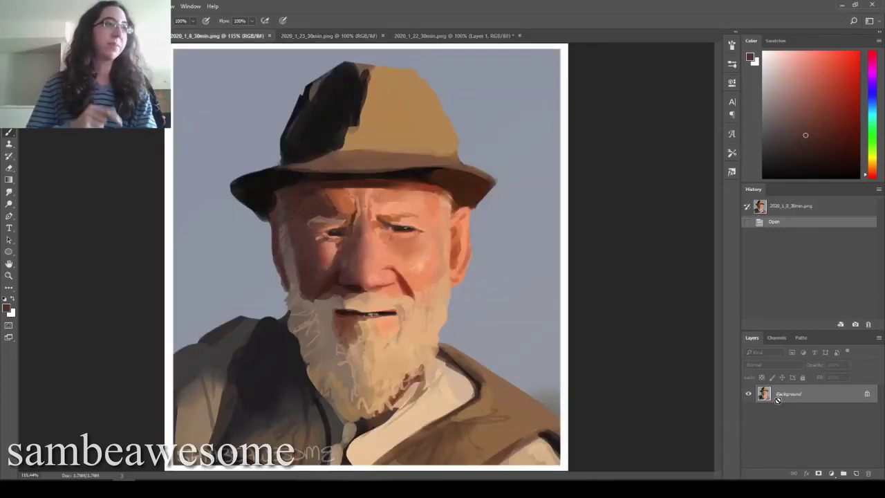
{"action": "key", "text": "ctrl+shift+Tab"}
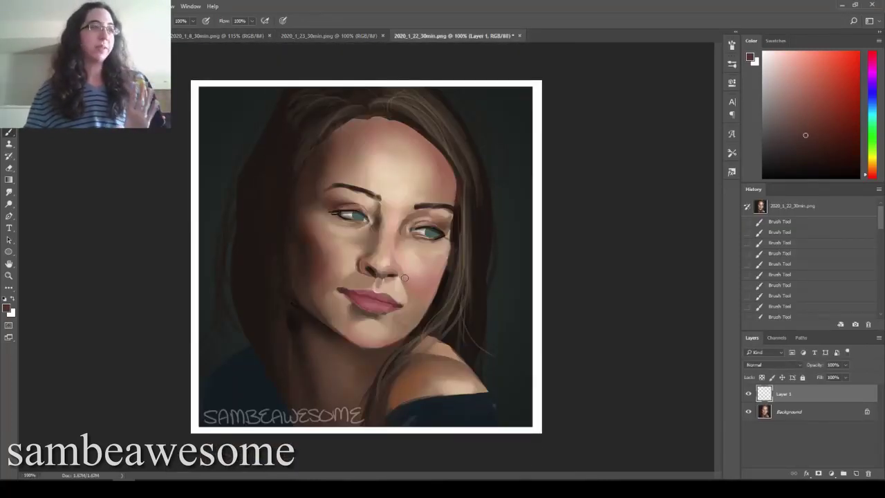
{"action": "right_click", "coordinate": [424, 259]}
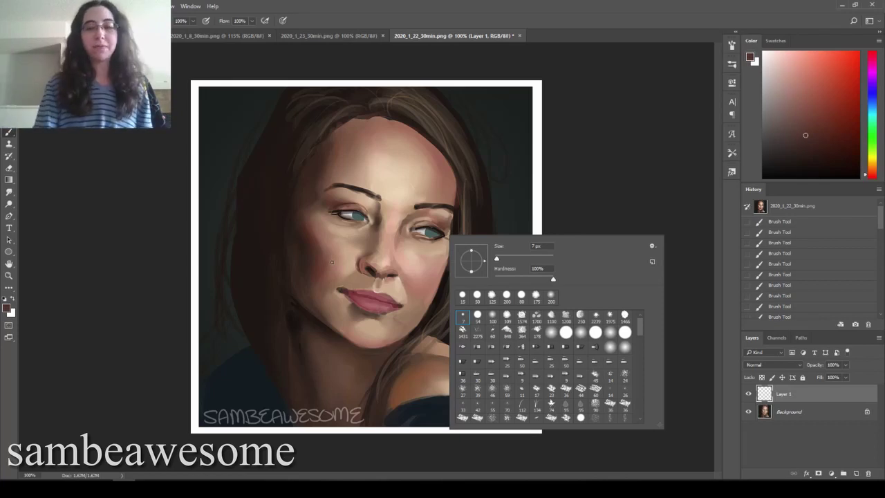
{"action": "key", "text": "Escape"}
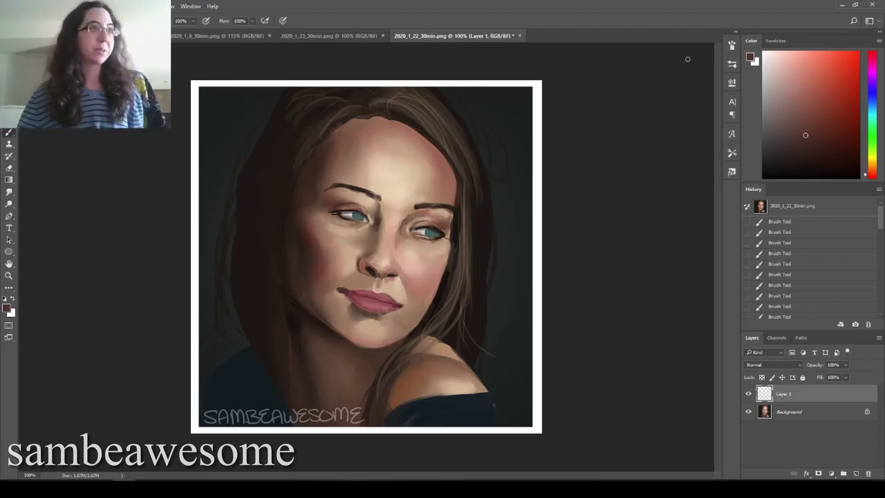
Step: Enable Scattering for the round brush and set Scatter to 613%
{"action": "left_click", "coordinate": [732, 46]}
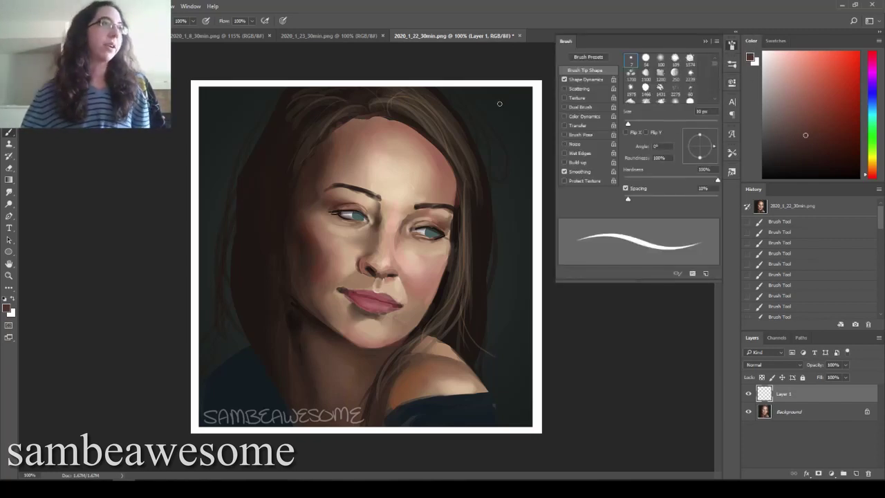
{"action": "left_click", "coordinate": [587, 90]}
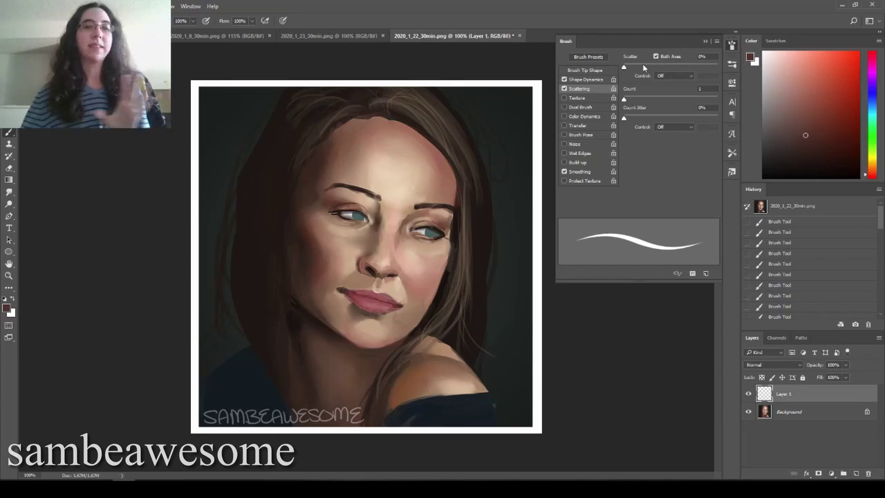
{"action": "left_click_drag", "start_coordinate": [629, 67], "coordinate": [700, 68]}
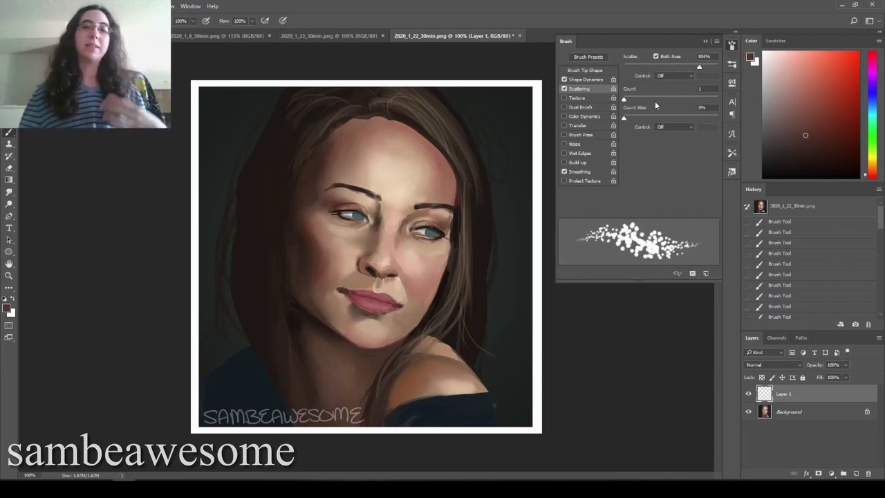
{"action": "key", "text": "F5"}
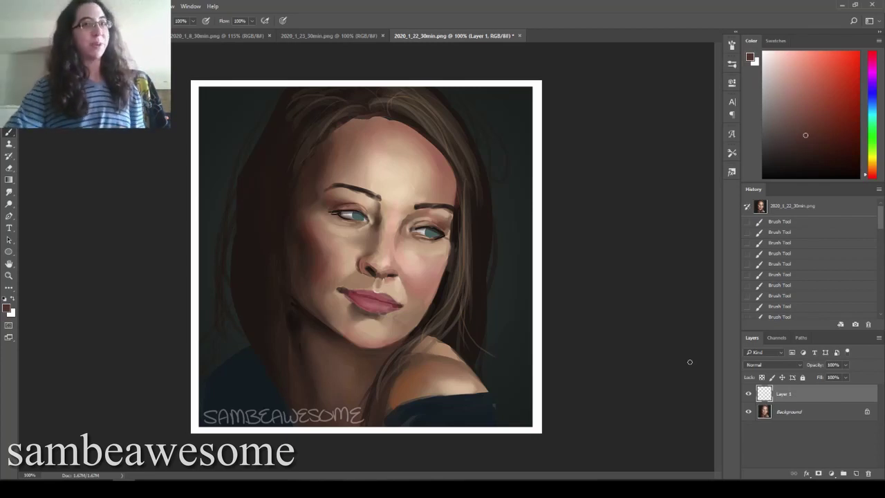
{"action": "key", "text": "F5"}
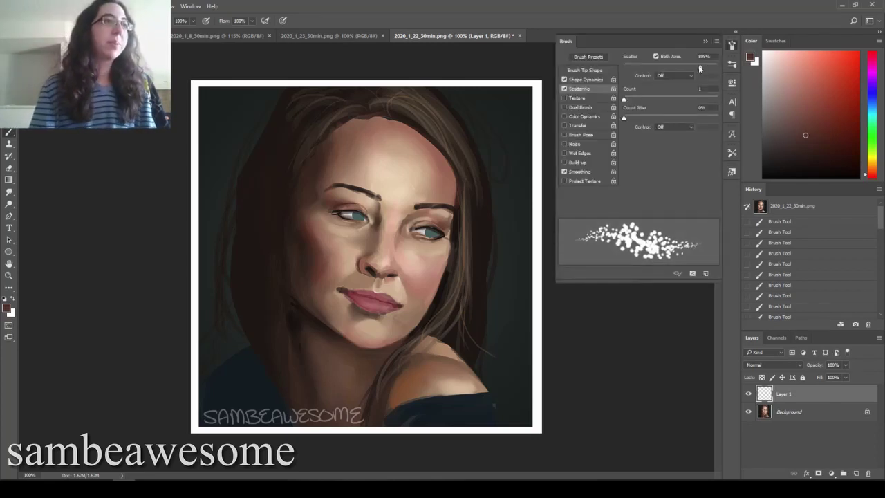
{"action": "mouse_move", "coordinate": [706, 67]}
{"action": "left_mouse_down"}
{"action": "mouse_move", "coordinate": [641, 73]}
{"action": "mouse_move", "coordinate": [681, 71]}
{"action": "left_mouse_up"}
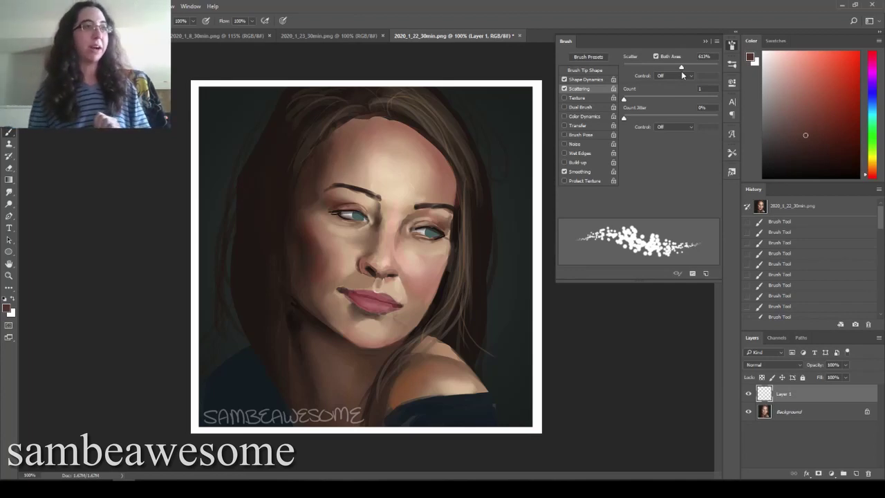
Step: Set the brush tip's spacing to 40%
{"action": "left_click", "coordinate": [585, 70]}
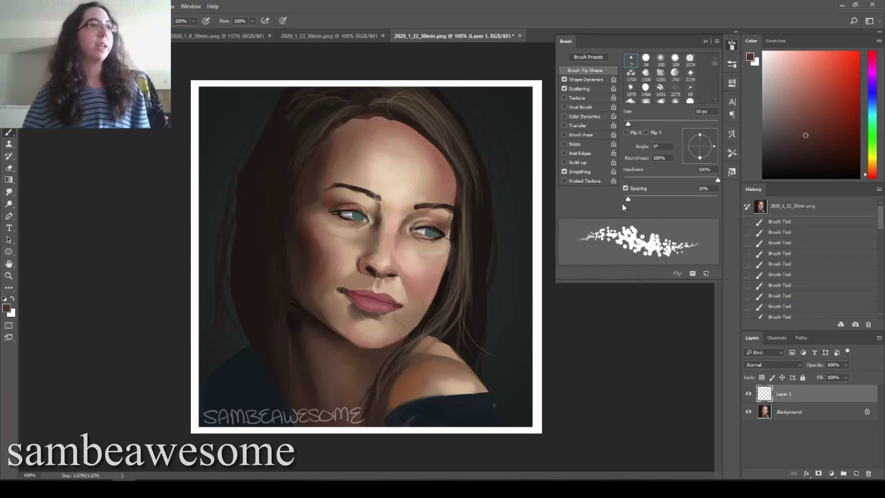
{"action": "left_click_drag", "start_coordinate": [631, 196], "coordinate": [657, 203]}
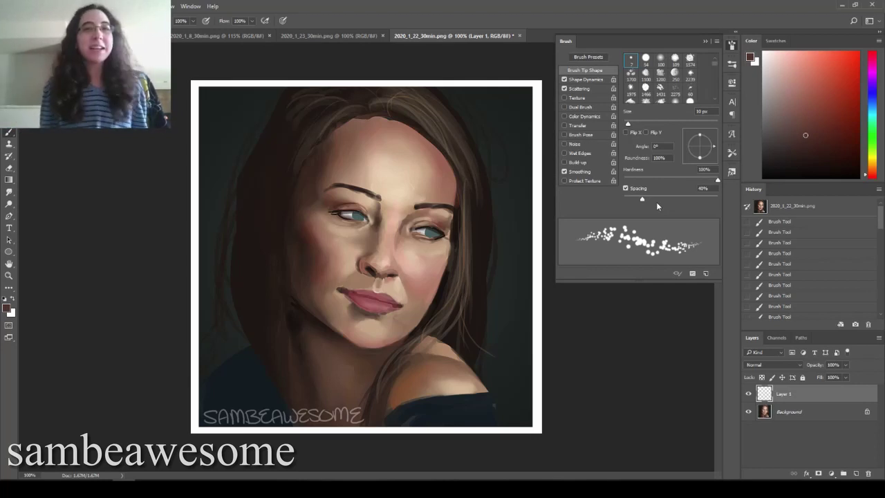
{"action": "key", "text": "F5"}
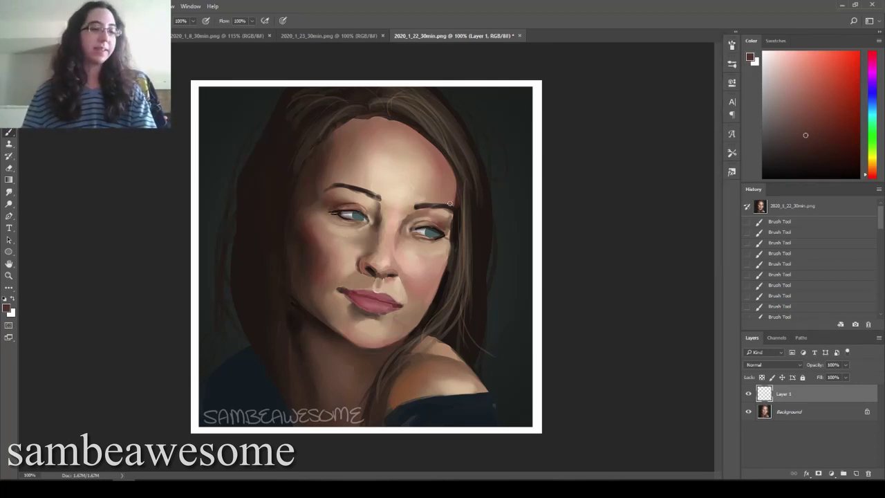
Step: Try the scattered brush in white with a winding stroke across the face and shoulder, and undo it
{"action": "key", "text": "x"}
{"action": "mouse_move", "coordinate": [288, 143]}
{"action": "left_mouse_down"}
{"action": "mouse_move", "coordinate": [315, 138]}
{"action": "mouse_move", "coordinate": [377, 263]}
{"action": "mouse_move", "coordinate": [439, 335]}
{"action": "left_mouse_up"}
{"action": "left_click_drag", "start_coordinate": [418, 378], "coordinate": [487, 391]}
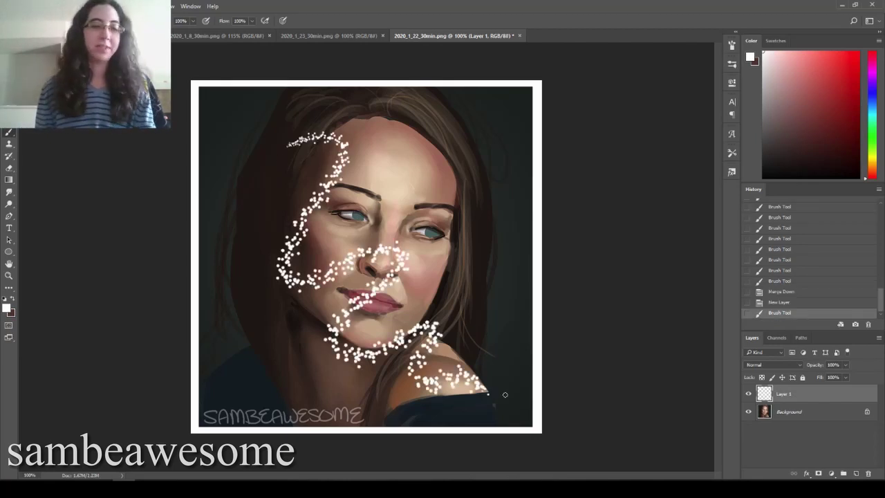
{"action": "key", "text": "ctrl+z"}
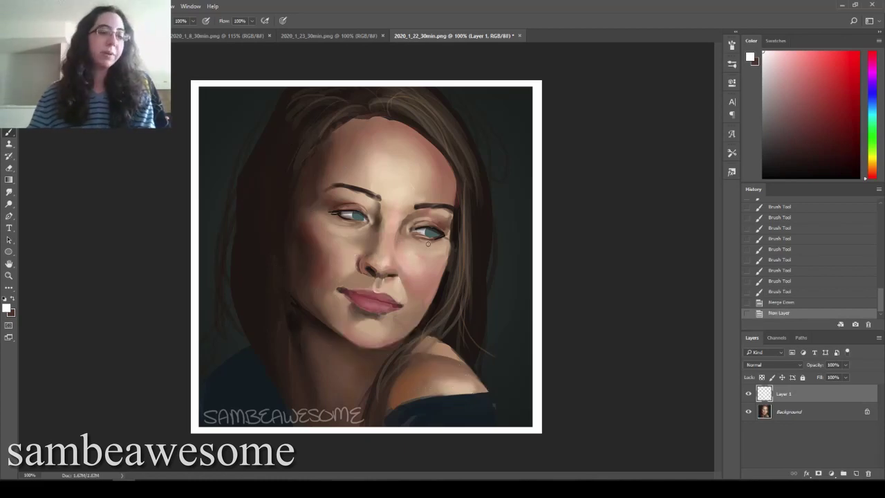
Step: Sample the light skin tone on the forehead, try a scattered stroke there and undo it
{"action": "left_click", "coordinate": [380, 172], "text": "alt"}
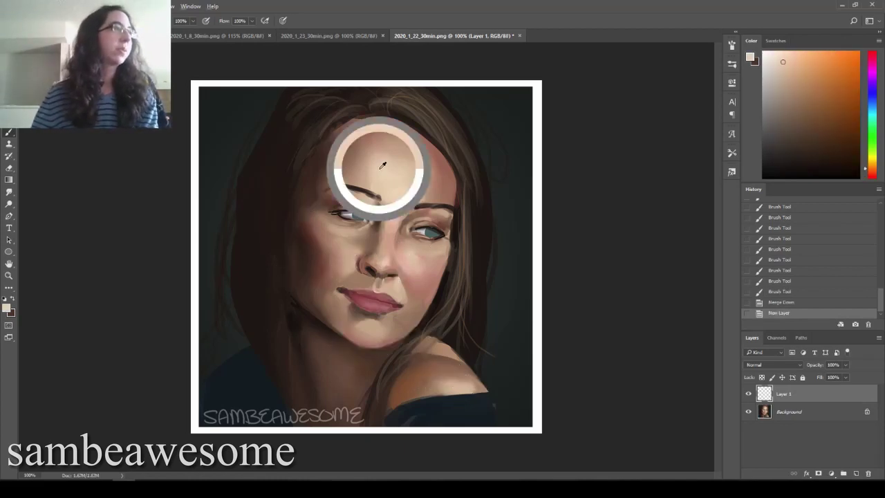
{"action": "left_click_drag", "start_coordinate": [382, 149], "coordinate": [364, 170]}
{"action": "key", "text": "ctrl+z"}
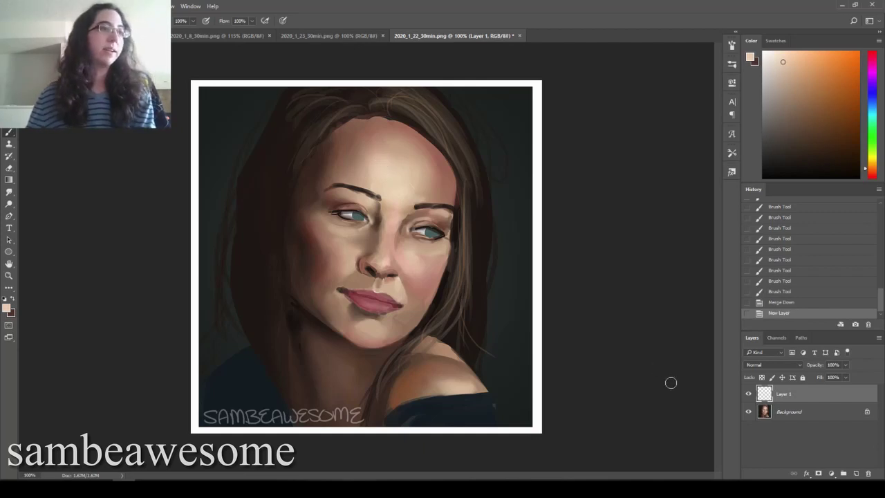
Step: Choose the 25 px hard round brush tip with scattering and set its spacing to 75%
{"action": "left_click", "coordinate": [729, 63]}
{"action": "left_click", "coordinate": [689, 92]}
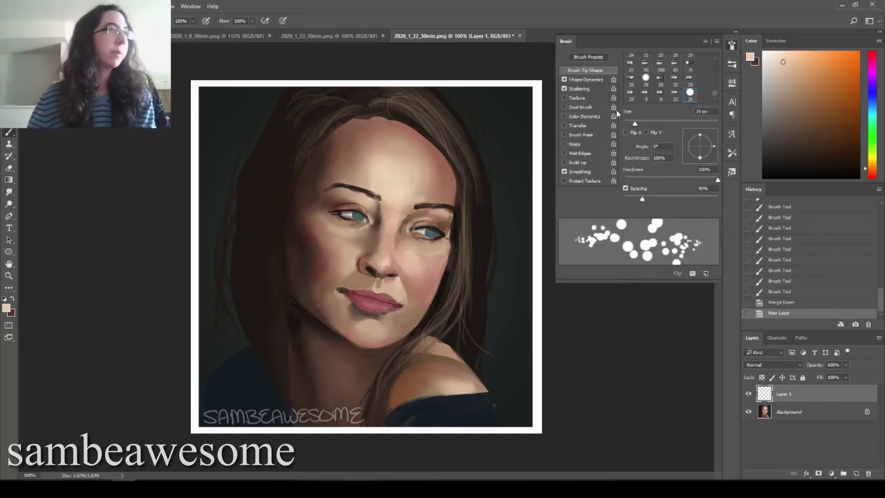
{"action": "left_click_drag", "start_coordinate": [646, 199], "coordinate": [658, 198]}
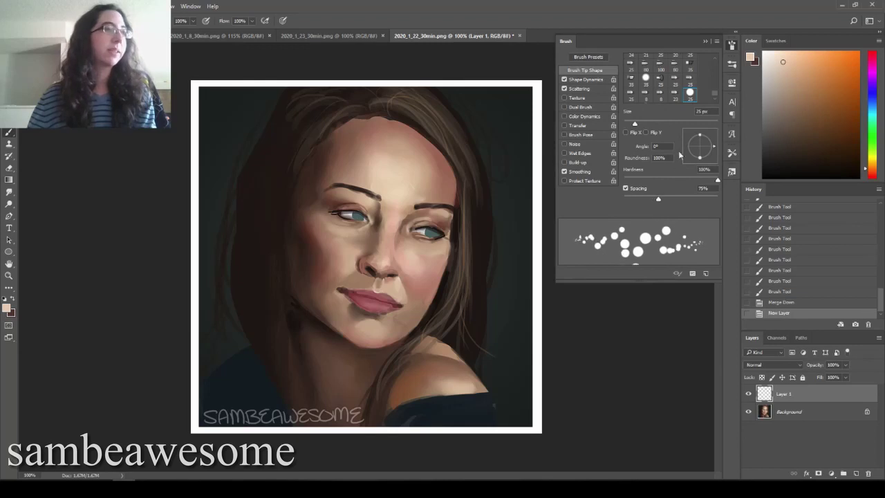
{"action": "left_click", "coordinate": [733, 45]}
Step: Paint a few scattered light dots on the forehead and lower the layer's opacity to 24%
{"action": "mouse_move", "coordinate": [363, 159]}
{"action": "left_mouse_down"}
{"action": "mouse_move", "coordinate": [396, 184]}
{"action": "mouse_move", "coordinate": [411, 176]}
{"action": "mouse_move", "coordinate": [360, 169]}
{"action": "left_mouse_up"}
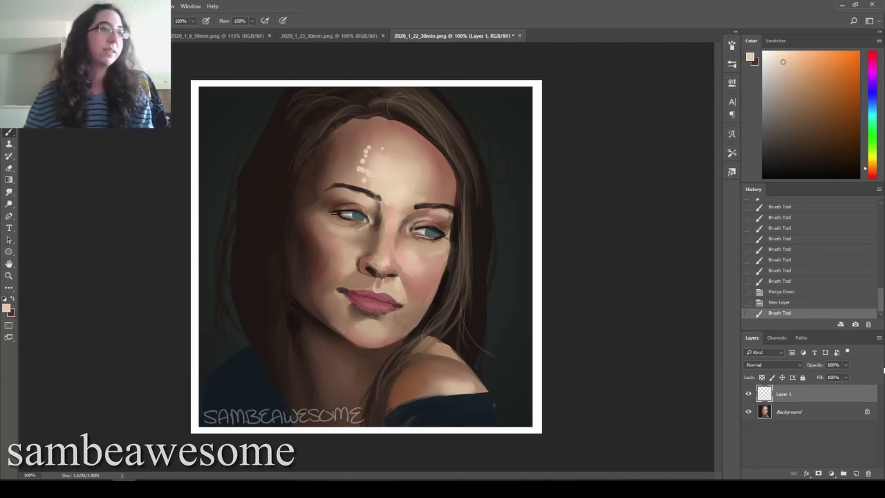
{"action": "left_click", "coordinate": [846, 365]}
{"action": "left_click_drag", "start_coordinate": [844, 377], "coordinate": [818, 376]}
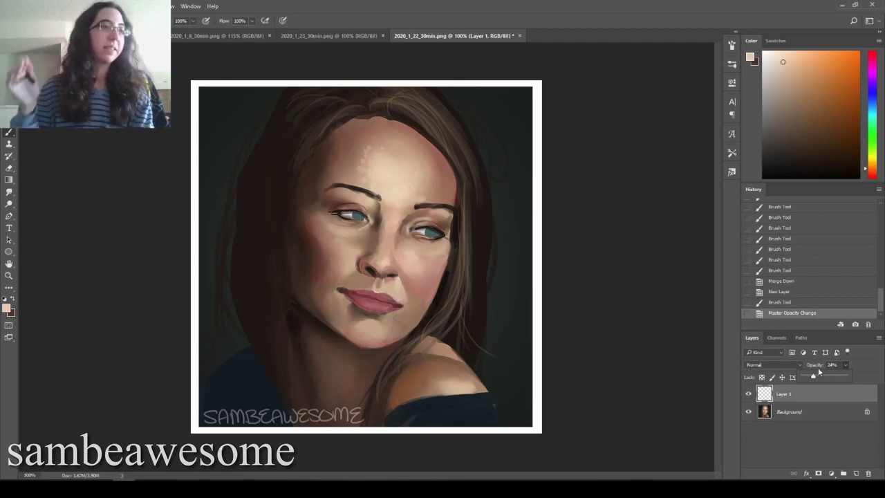
{"action": "left_click_drag", "start_coordinate": [813, 376], "coordinate": [865, 378]}
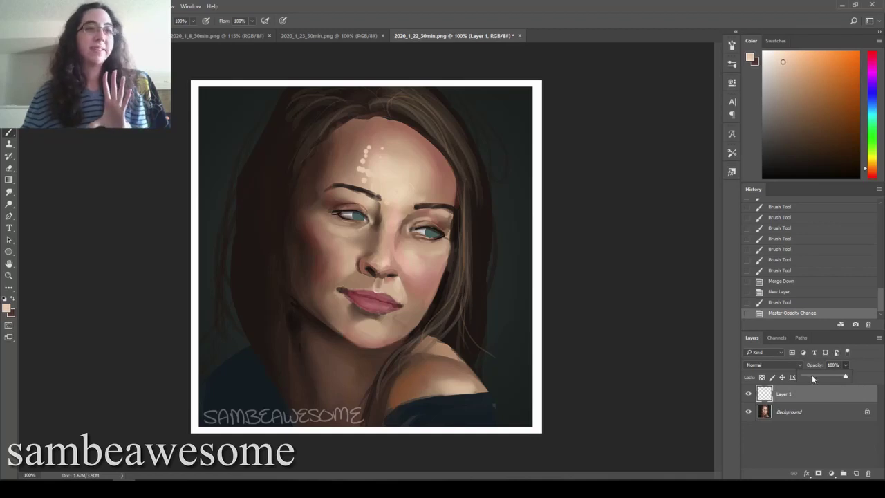
{"action": "left_click_drag", "start_coordinate": [808, 376], "coordinate": [806, 377]}
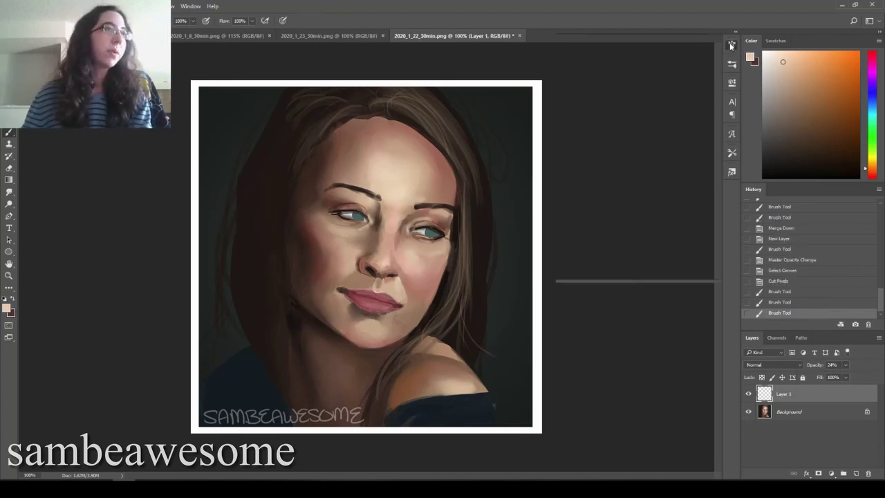
Step: Set the round brush tip's spacing to 133% and open its Scattering settings
{"action": "left_click", "coordinate": [731, 44]}
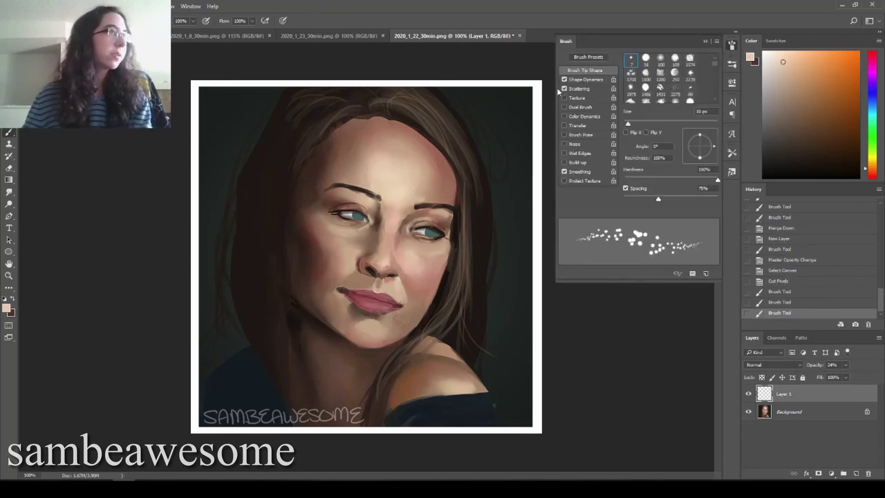
{"action": "left_click_drag", "start_coordinate": [658, 199], "coordinate": [677, 199]}
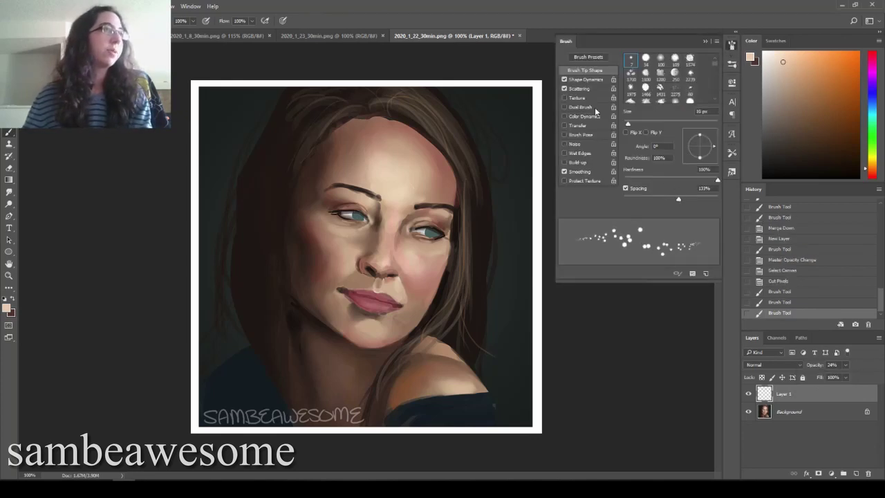
{"action": "left_click", "coordinate": [579, 88]}
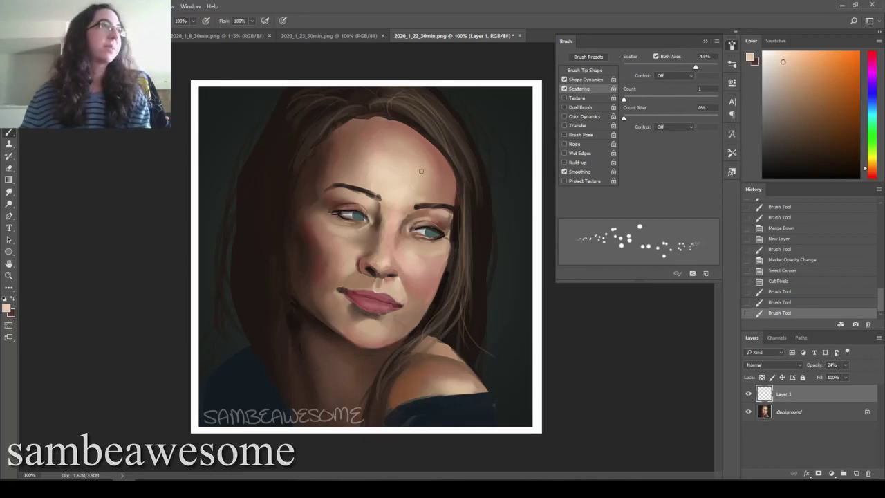
Step: Paint scattered dots across the forehead, resampling the nearby light and mid skin tones between strokes
{"action": "mouse_move", "coordinate": [400, 200]}
{"action": "left_mouse_down"}
{"action": "mouse_move", "coordinate": [414, 162]}
{"action": "mouse_move", "coordinate": [376, 150]}
{"action": "mouse_move", "coordinate": [414, 182]}
{"action": "mouse_move", "coordinate": [406, 150]}
{"action": "mouse_move", "coordinate": [425, 180]}
{"action": "left_mouse_up"}
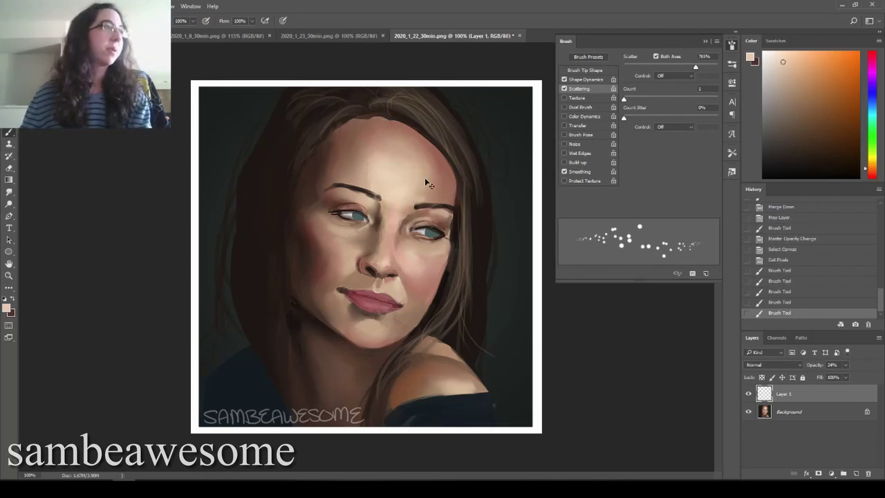
{"action": "left_click", "coordinate": [391, 143], "text": "alt"}
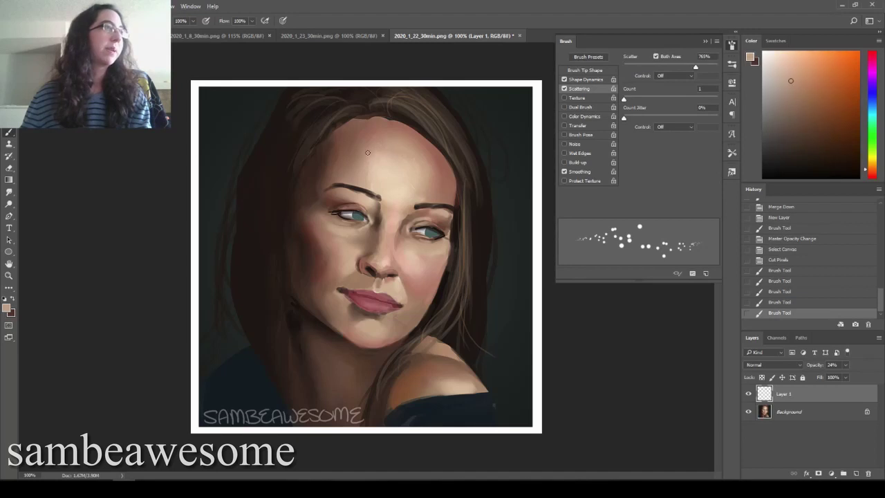
{"action": "mouse_move", "coordinate": [382, 154]}
{"action": "left_mouse_down"}
{"action": "mouse_move", "coordinate": [409, 171]}
{"action": "mouse_move", "coordinate": [392, 174]}
{"action": "mouse_move", "coordinate": [367, 152]}
{"action": "left_mouse_up"}
{"action": "left_click", "coordinate": [372, 176], "text": "alt"}
{"action": "left_click", "coordinate": [367, 152], "text": "alt"}
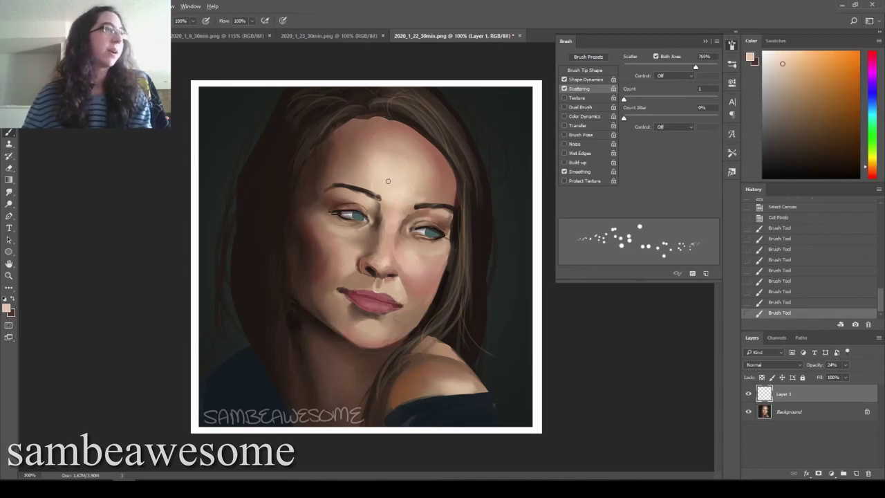
{"action": "mouse_move", "coordinate": [388, 181]}
{"action": "left_mouse_down"}
{"action": "mouse_move", "coordinate": [380, 164]}
{"action": "mouse_move", "coordinate": [412, 158]}
{"action": "left_mouse_up"}
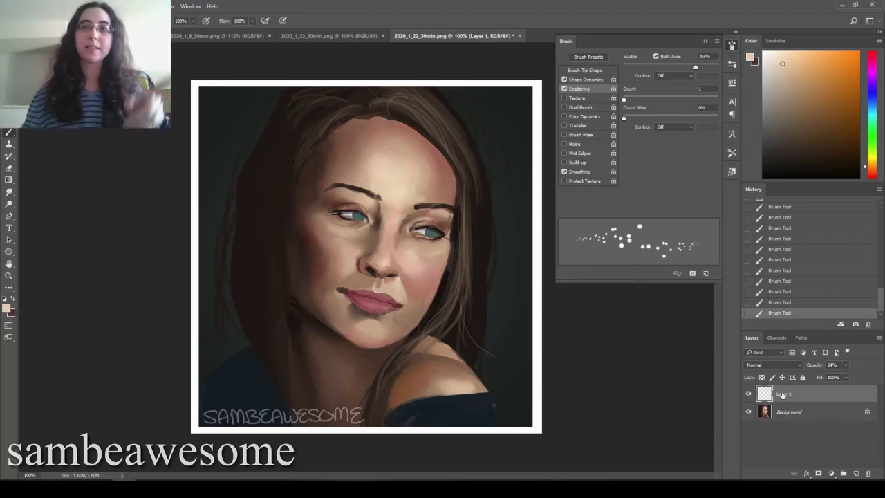
Step: Add scattered dots over the temple, cheeks, chin and between the brows, sampling the local skin tone for each area
{"action": "left_click", "coordinate": [332, 167], "text": "alt"}
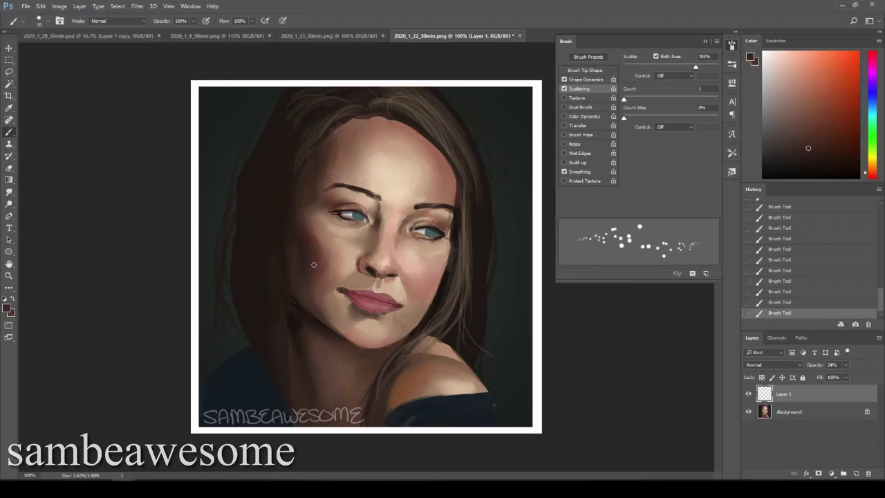
{"action": "left_click", "coordinate": [365, 332], "text": "alt"}
{"action": "left_click", "coordinate": [344, 301], "text": "alt"}
{"action": "left_click", "coordinate": [419, 257], "text": "alt"}
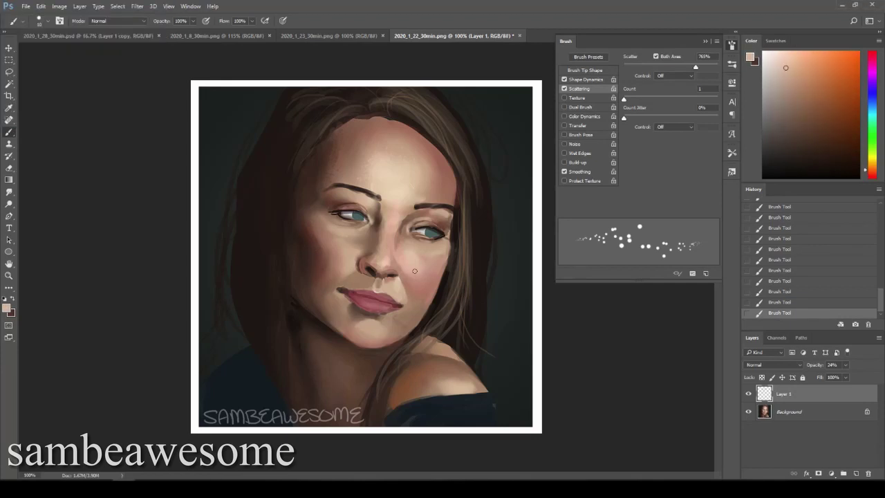
{"action": "left_click", "coordinate": [352, 244], "text": "alt"}
{"action": "left_click", "coordinate": [408, 202], "text": "alt"}
Step: Erase stray dots at the nose bridge and dab scattered dots beside the nose in sampled skin tones
{"action": "key", "text": "e"}
{"action": "left_click", "coordinate": [394, 212]}
{"action": "key", "text": "b"}
{"action": "left_click", "coordinate": [374, 259], "text": "alt"}
{"action": "left_click", "coordinate": [366, 269]}
{"action": "left_click", "coordinate": [356, 275]}
{"action": "left_click", "coordinate": [349, 279]}
{"action": "left_click", "coordinate": [347, 281], "text": "alt"}
{"action": "left_click", "coordinate": [347, 281]}
Step: Add scattered dots to the shoulder and more to the forehead, sampling the local skin tones
{"action": "left_click", "coordinate": [449, 383], "text": "alt"}
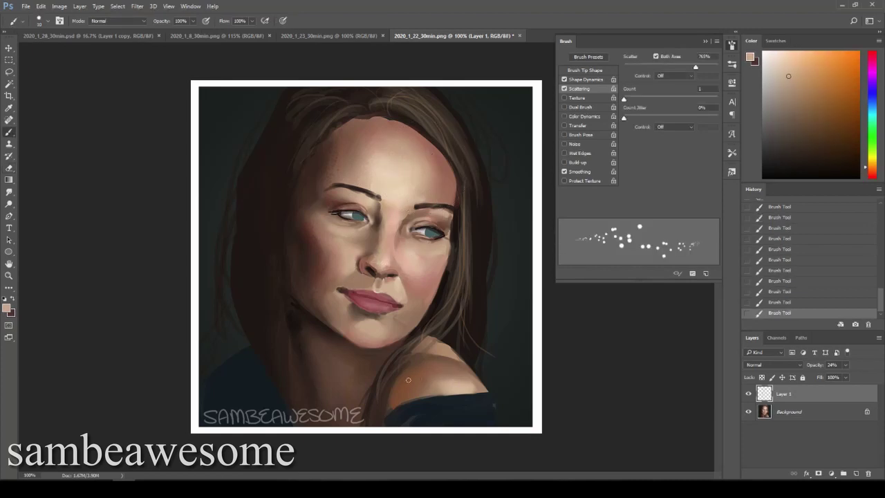
{"action": "left_click", "coordinate": [447, 351]}
{"action": "left_click", "coordinate": [422, 175], "text": "alt"}
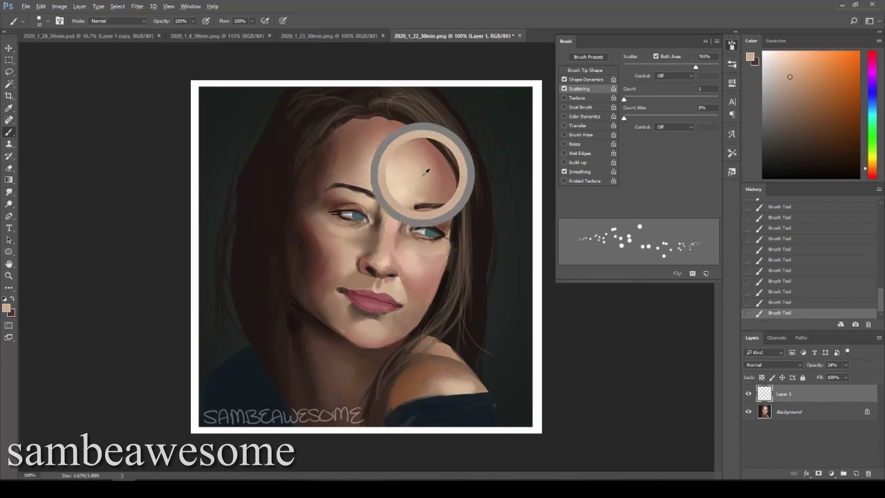
{"action": "left_click", "coordinate": [431, 200], "text": "alt"}
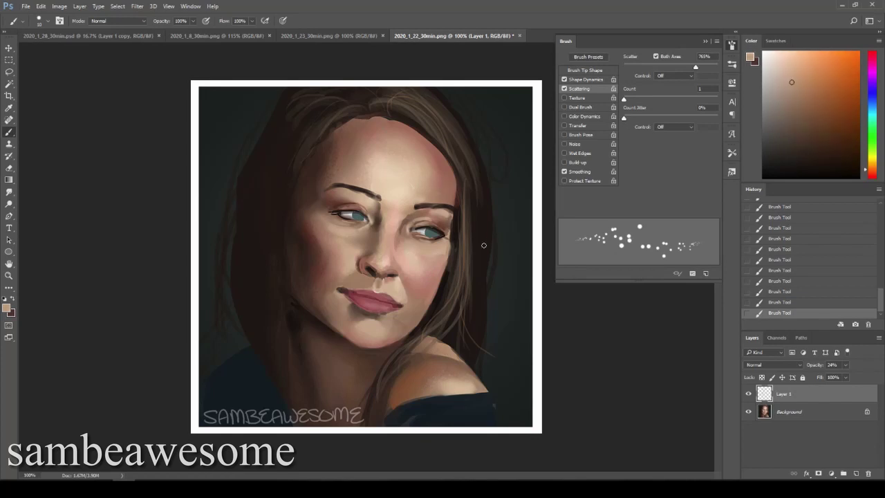
{"action": "left_click", "coordinate": [389, 163], "text": "alt"}
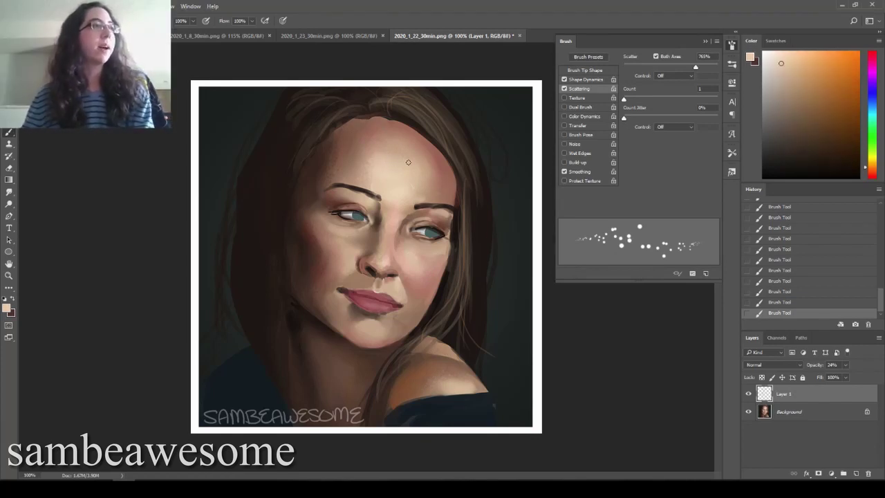
{"action": "left_click", "coordinate": [345, 133], "text": "alt"}
{"action": "left_click", "coordinate": [367, 141], "text": "alt"}
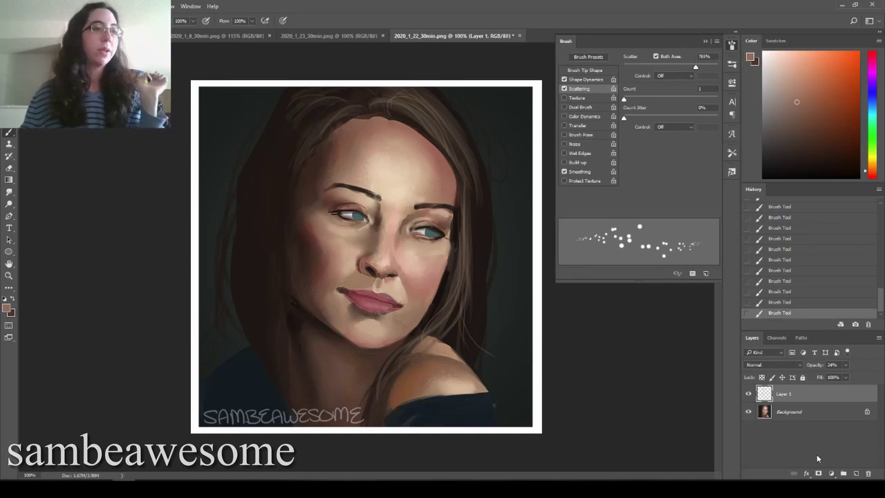
Step: Add a layer mask to Layer 1, fill it with black using the Gradient tool, and compare with the layer hidden
{"action": "left_click", "coordinate": [818, 474]}
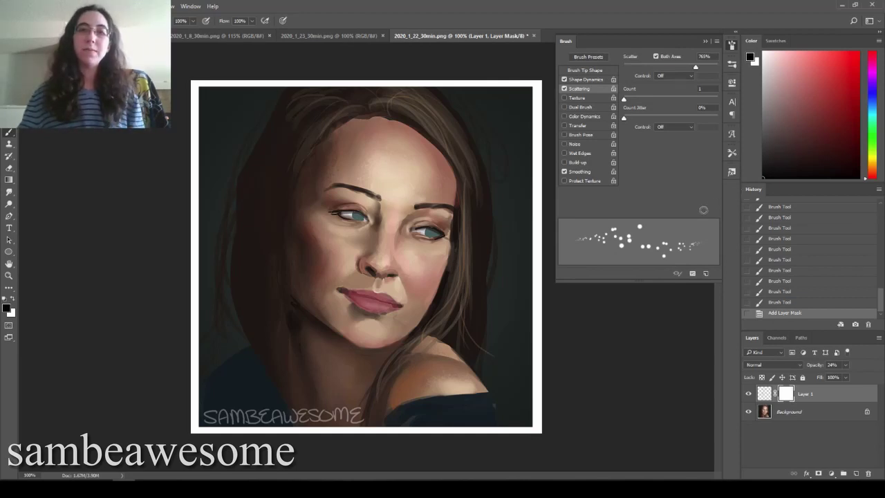
{"action": "left_click", "coordinate": [763, 71]}
{"action": "key", "text": "x"}
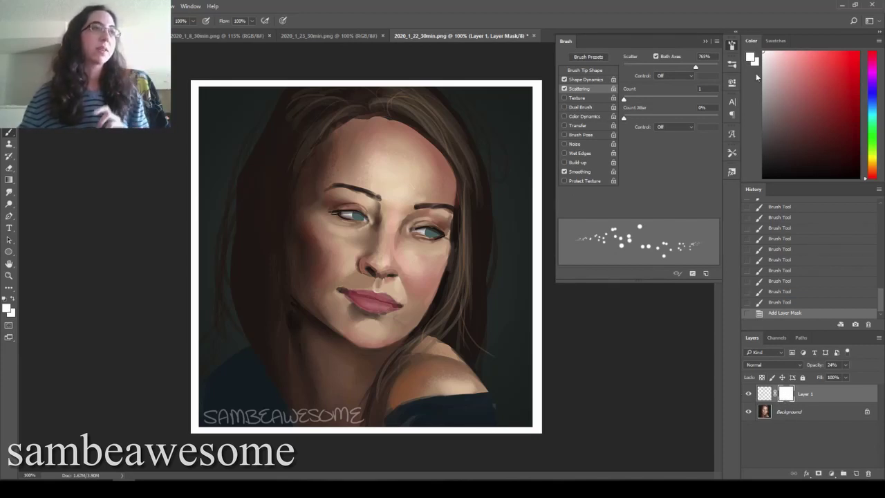
{"action": "key", "text": "d"}
{"action": "key", "text": "g"}
{"action": "left_click_drag", "start_coordinate": [583, 351], "coordinate": [698, 367]}
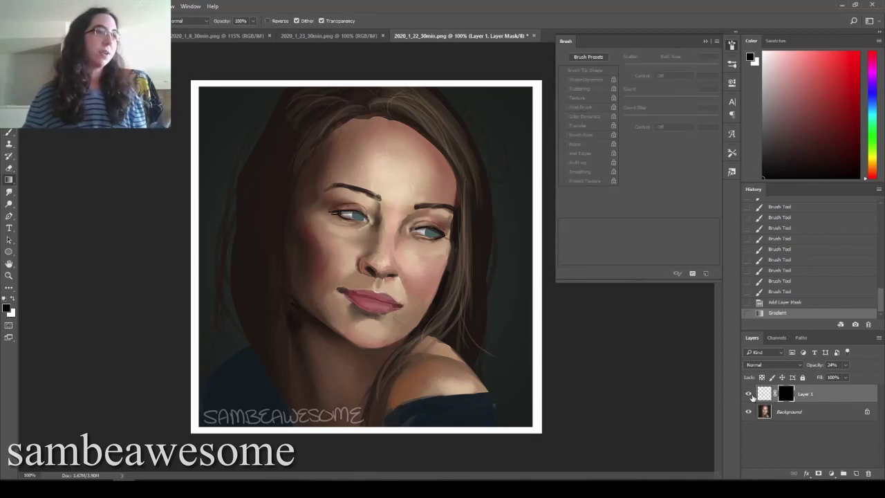
{"action": "left_click", "coordinate": [748, 394]}
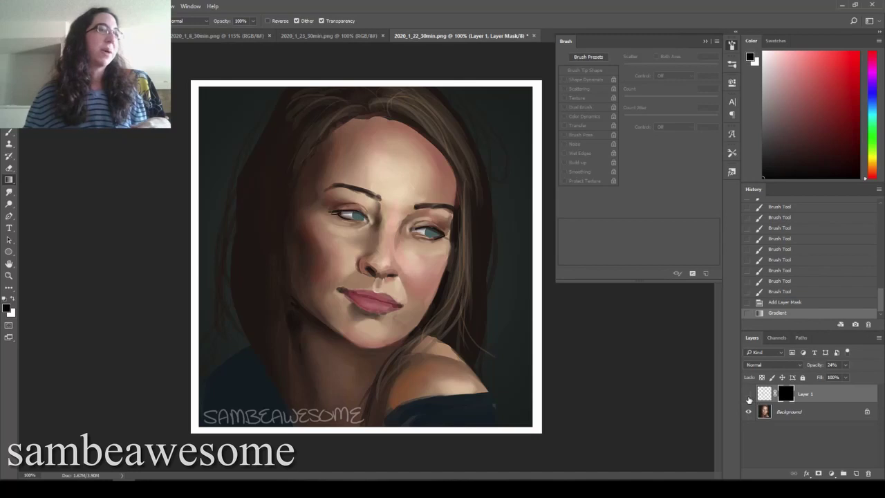
{"action": "left_click", "coordinate": [749, 395]}
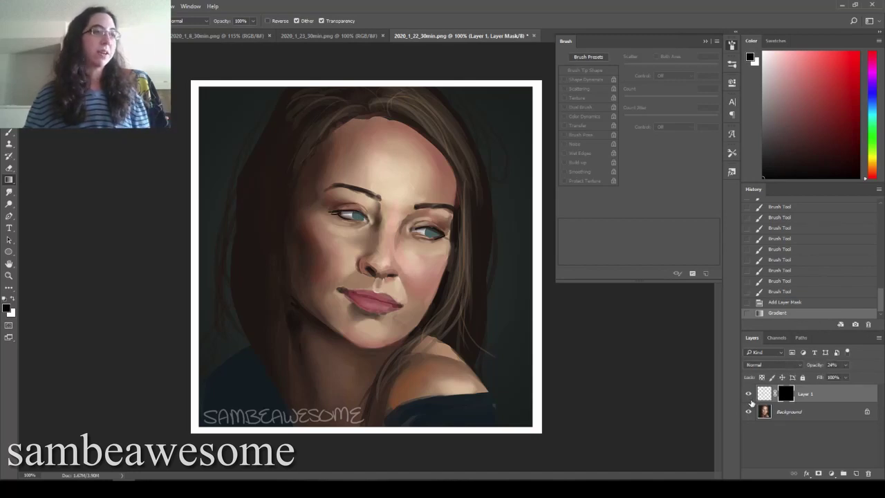
Step: Paint white on the black mask with the scattered brush over the nose, cheeks, chin and forehead to reveal texture dots
{"action": "key", "text": "b"}
{"action": "key", "text": "x"}
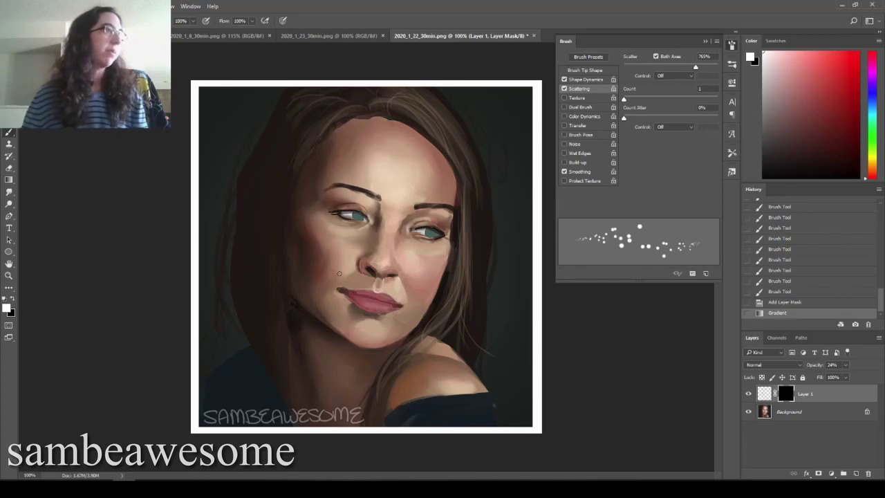
{"action": "left_click", "coordinate": [394, 237]}
{"action": "left_click", "coordinate": [419, 232]}
{"action": "left_click", "coordinate": [420, 266]}
{"action": "left_click", "coordinate": [433, 249]}
{"action": "left_click", "coordinate": [446, 251]}
{"action": "left_click", "coordinate": [436, 235]}
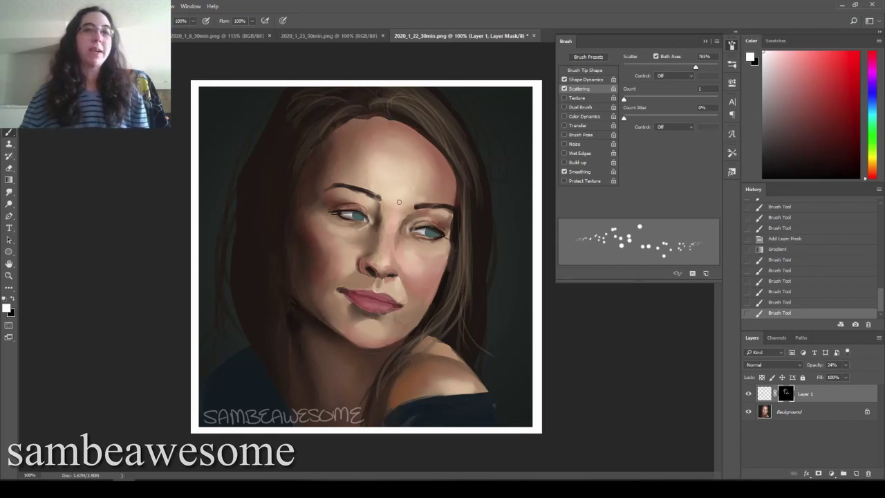
{"action": "left_click", "coordinate": [413, 316]}
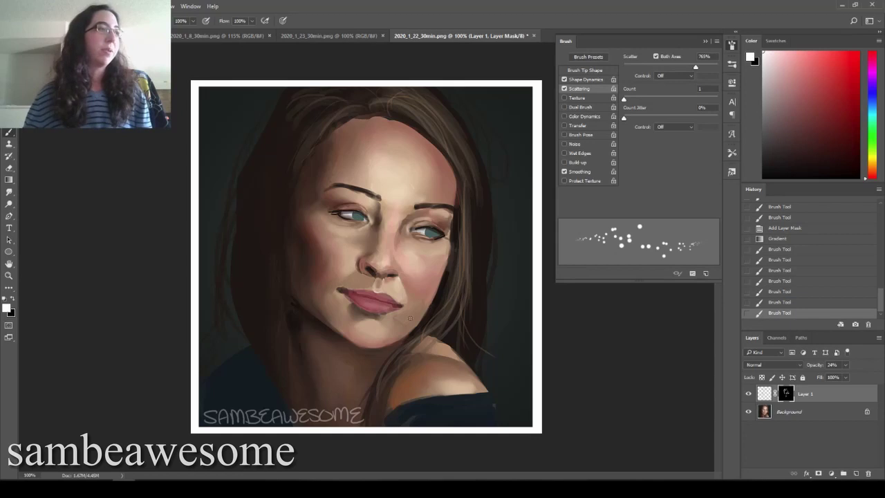
{"action": "left_click", "coordinate": [329, 247]}
{"action": "left_click", "coordinate": [405, 187]}
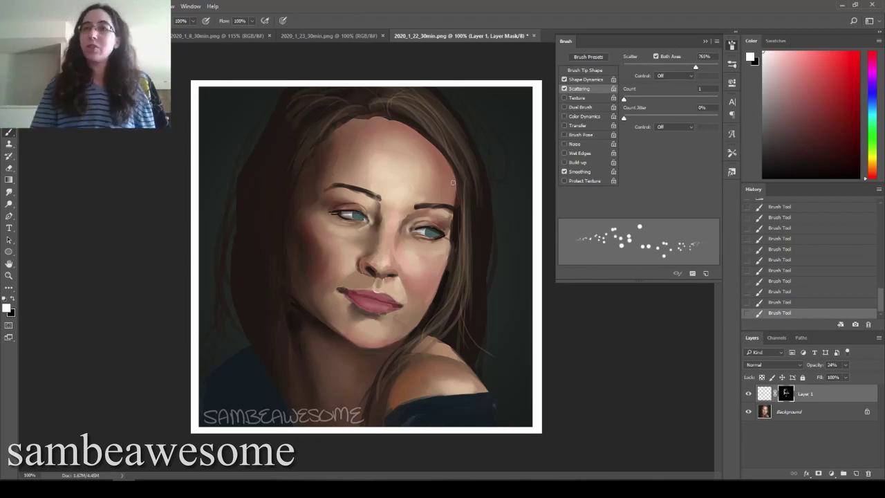
Step: Hide Layer 1, add a new layer in Soft Light blend mode, and reset the colors to black and white
{"action": "left_click", "coordinate": [748, 393]}
{"action": "key", "text": "ctrl+shift+alt+n"}
{"action": "left_click", "coordinate": [772, 364]}
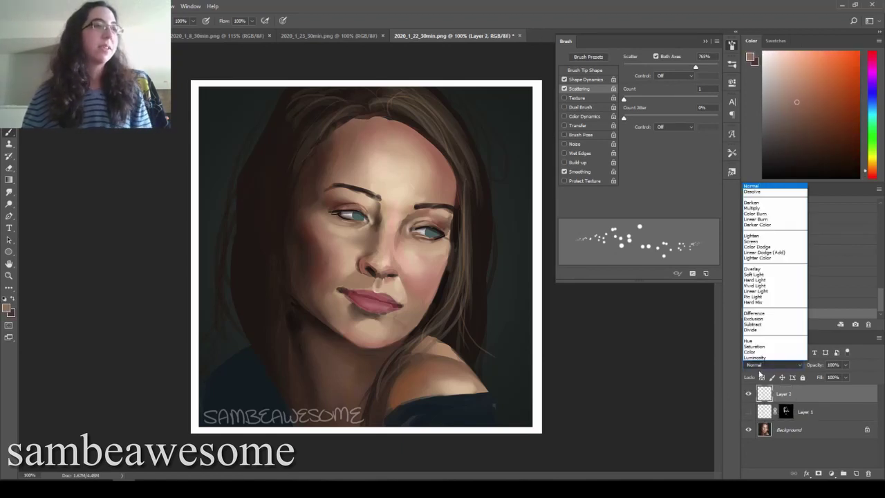
{"action": "left_click", "coordinate": [769, 275]}
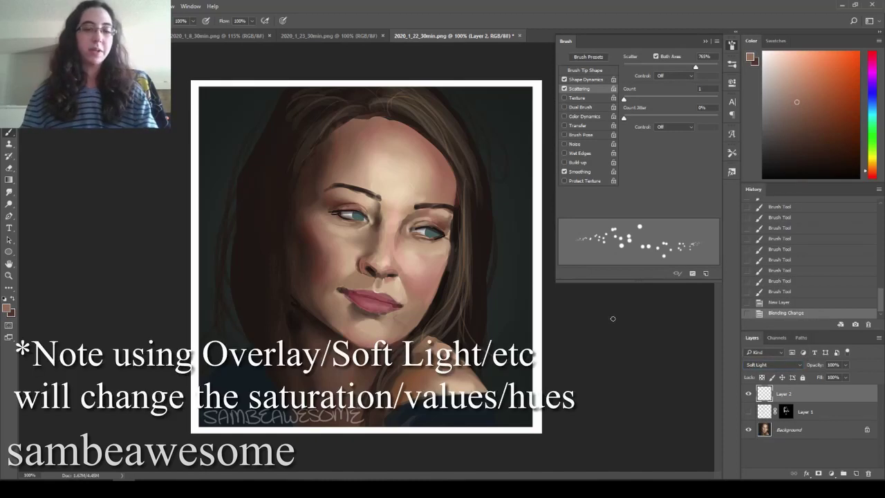
{"action": "key", "text": "d"}
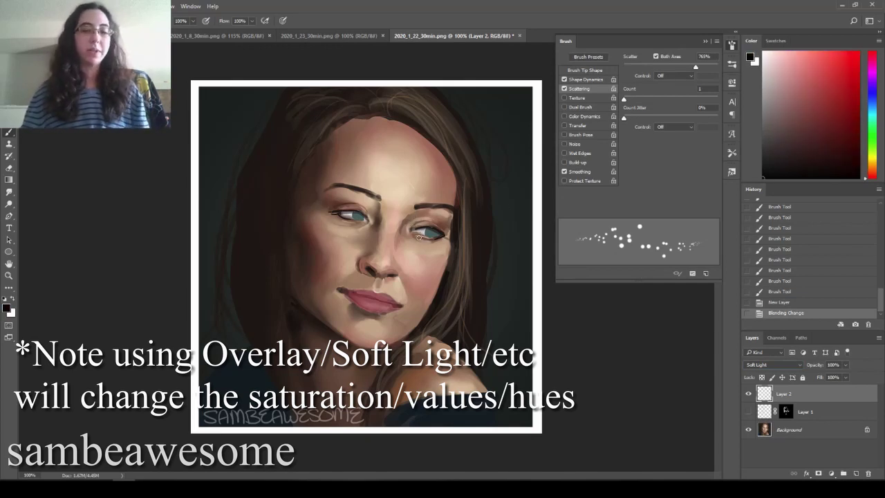
Step: Try a scattered black stroke along the shadowed temple and undo it
{"action": "left_click_drag", "start_coordinate": [333, 145], "coordinate": [320, 181]}
{"action": "key", "text": "ctrl+z"}
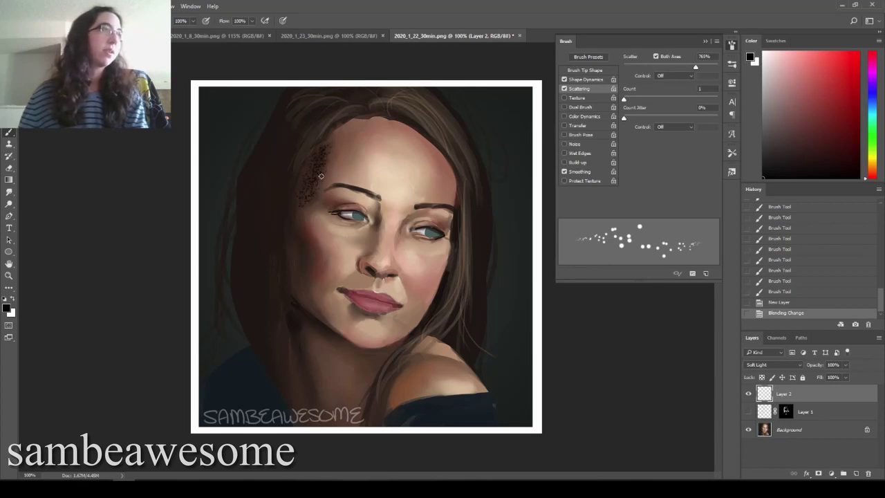
{"action": "key", "text": "ctrl+z"}
Step: Paint scattered black dots along the shadowed temple and lower the Soft Light layer's opacity to 12%
{"action": "left_click_drag", "start_coordinate": [318, 188], "coordinate": [329, 141]}
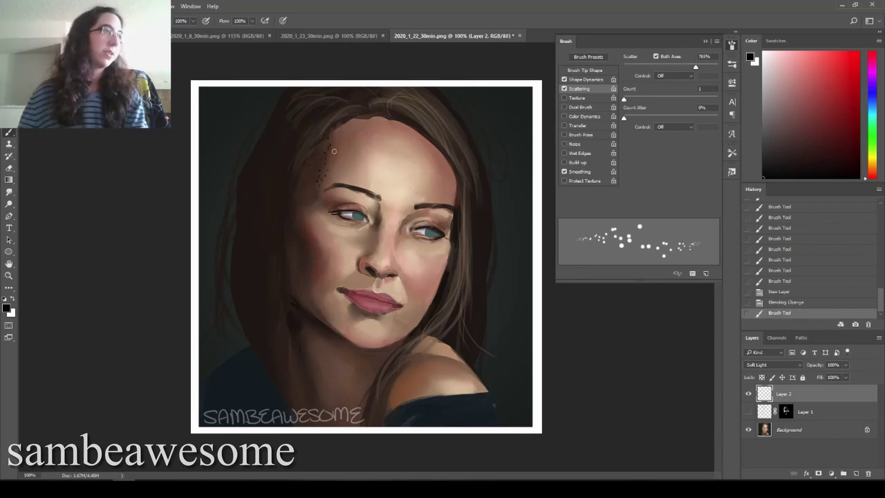
{"action": "left_click_drag", "start_coordinate": [319, 183], "coordinate": [329, 144]}
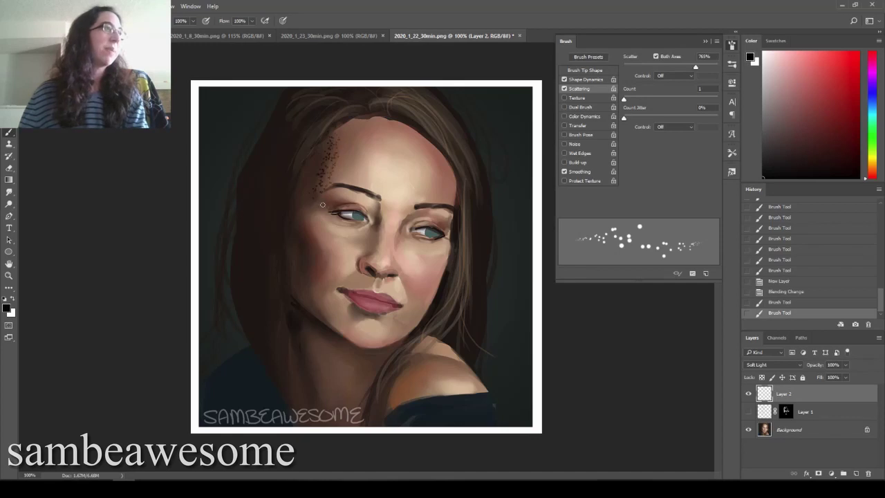
{"action": "left_click_drag", "start_coordinate": [844, 364], "coordinate": [810, 378]}
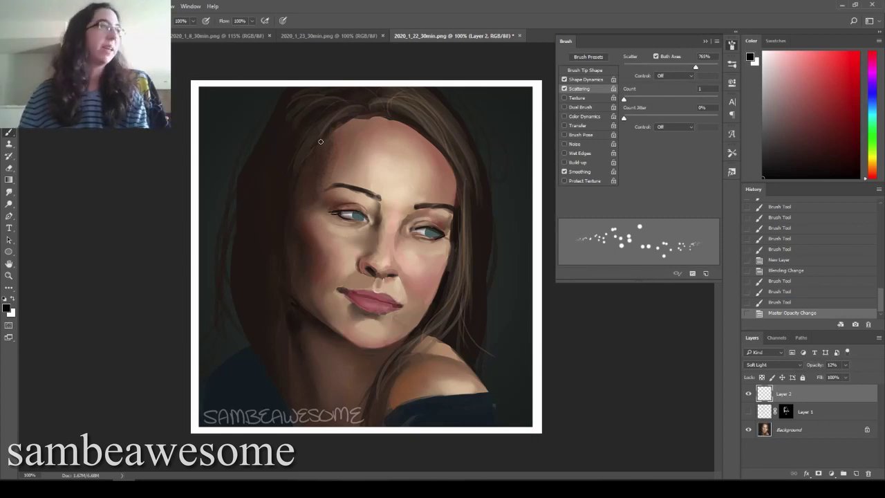
{"action": "left_click_drag", "start_coordinate": [328, 161], "coordinate": [335, 144]}
{"action": "left_click_drag", "start_coordinate": [327, 187], "coordinate": [308, 211]}
Step: Paint scattered white dots on the lit forehead and skin highlights, switching to black for the shadowed skin
{"action": "key", "text": "x"}
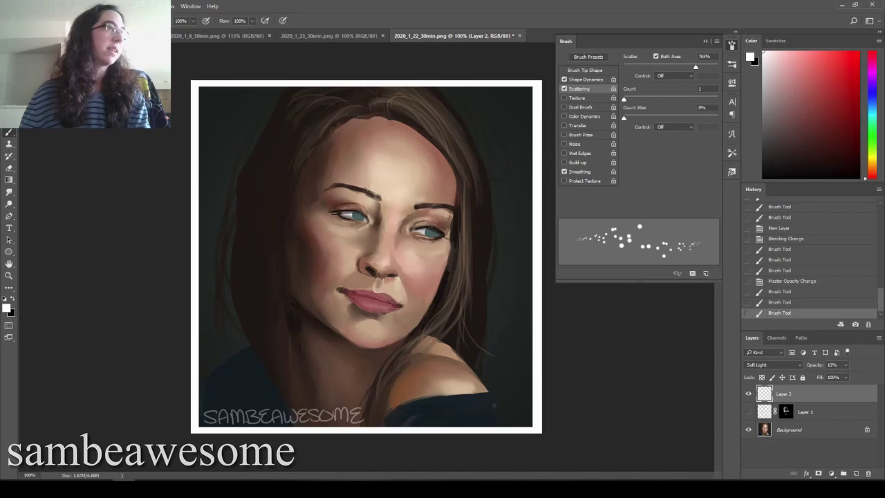
{"action": "left_click_drag", "start_coordinate": [385, 150], "coordinate": [418, 189]}
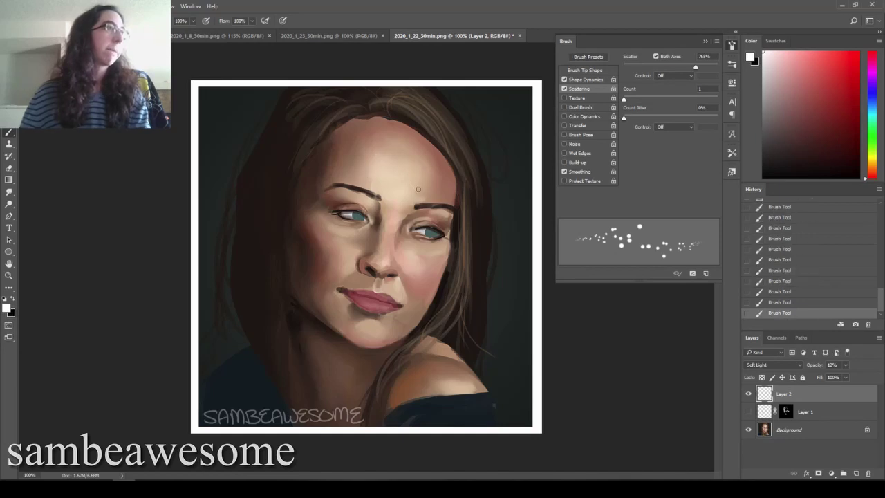
{"action": "key", "text": "x"}
{"action": "key", "text": "x"}
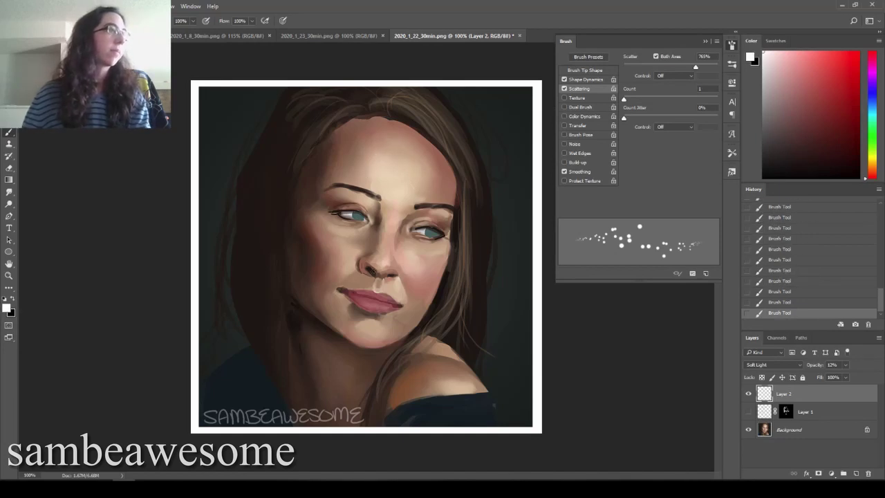
{"action": "key", "text": "x"}
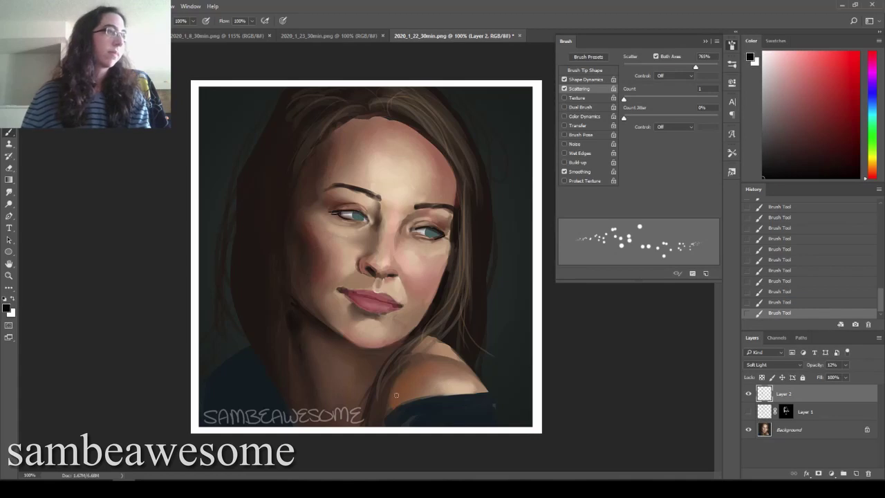
{"action": "key", "text": "x"}
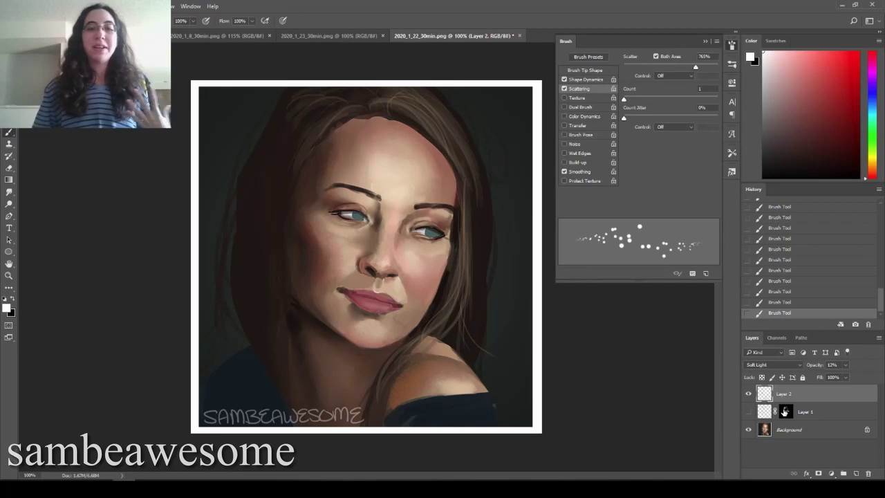
Step: Look at the skin and beard texture in 2020_1_8_30min.png and 2020_1_23_30min.png, and return to 2020_1_22_30min.png
{"action": "left_click", "coordinate": [225, 37]}
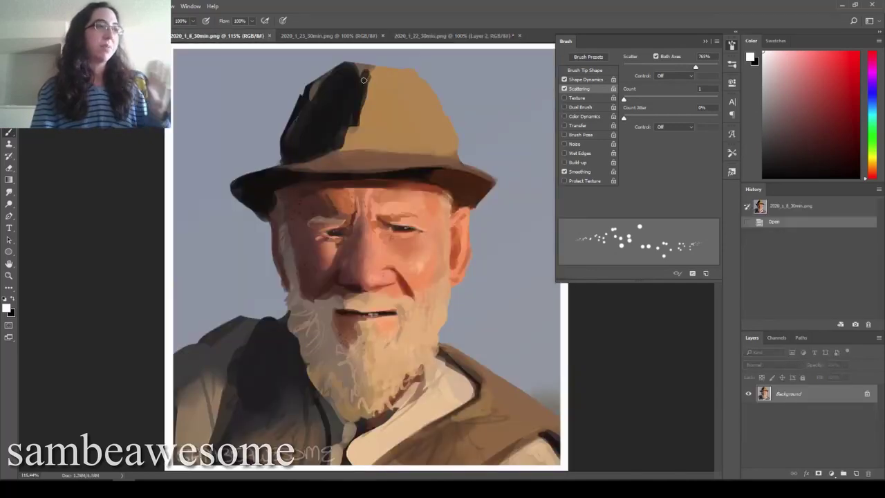
{"action": "left_click", "coordinate": [346, 36]}
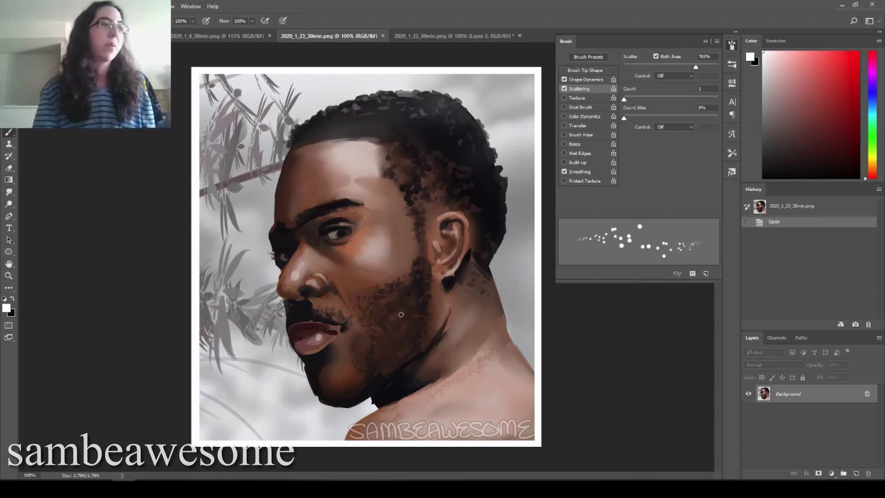
{"action": "left_click", "coordinate": [417, 35]}
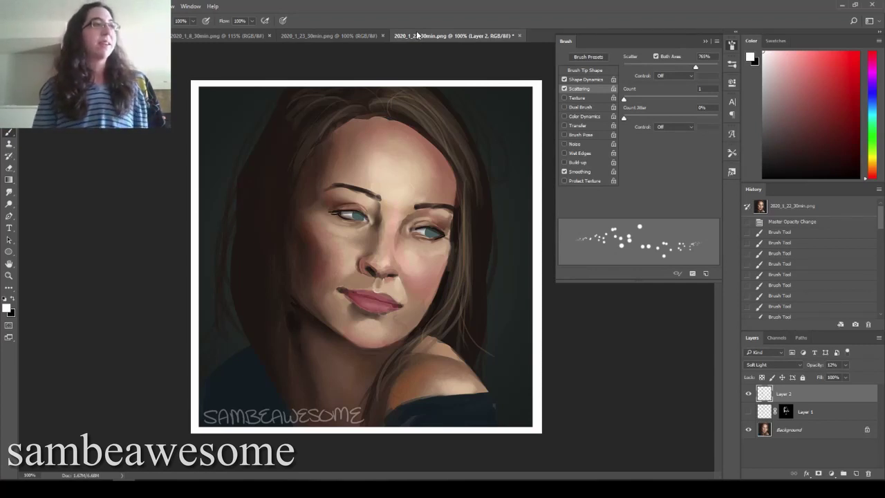
Step: Show Layer 1 again, switch to the Marquee tool and collapse the brush settings
{"action": "key", "text": "m"}
{"action": "left_click", "coordinate": [748, 412]}
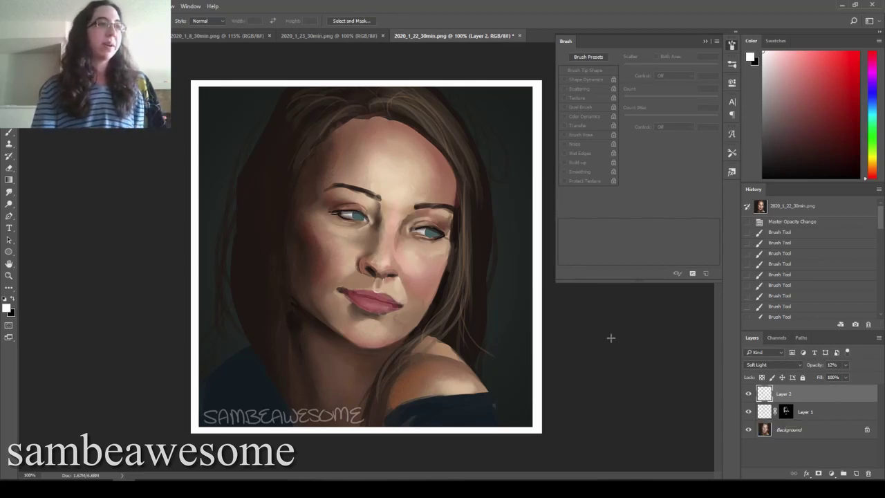
{"action": "left_click", "coordinate": [730, 45]}
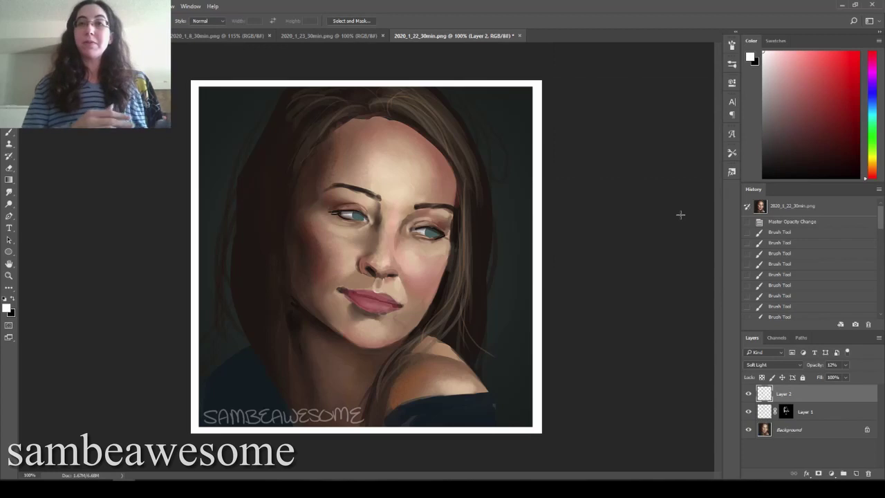